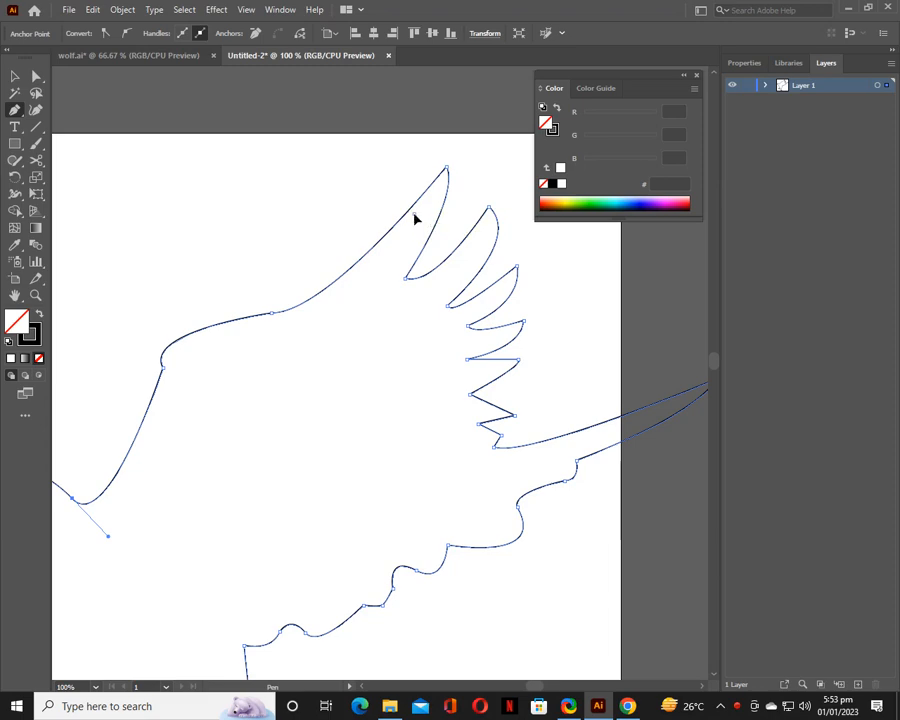
# Draw a narrow closed feather shape about 120 pt long with the Pen tool inside the wing, along its upper edge.
pyautogui.click(414, 214)
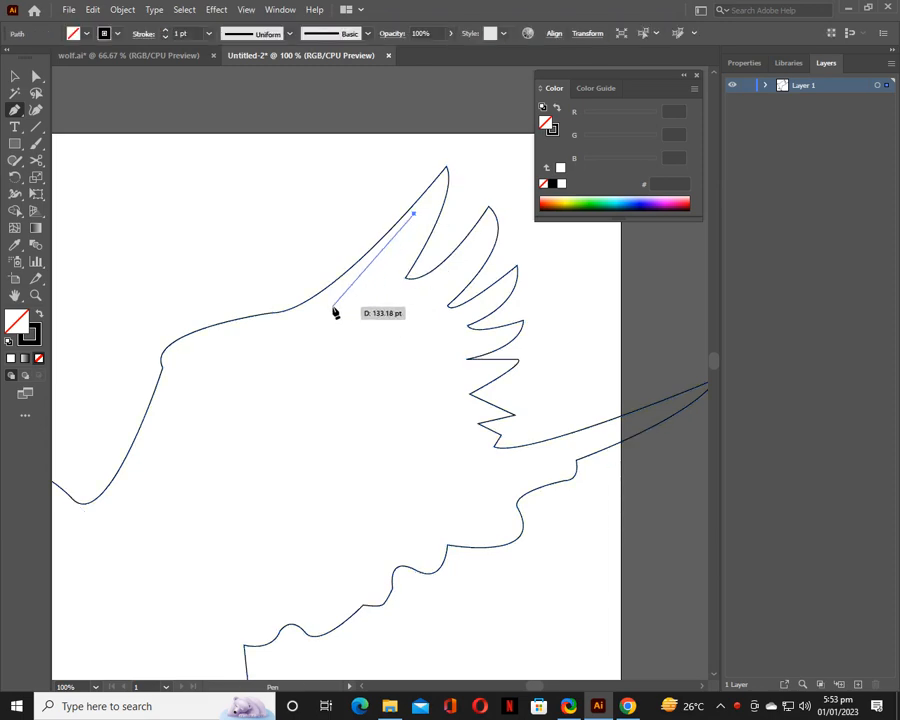
pyautogui.click(338, 296)
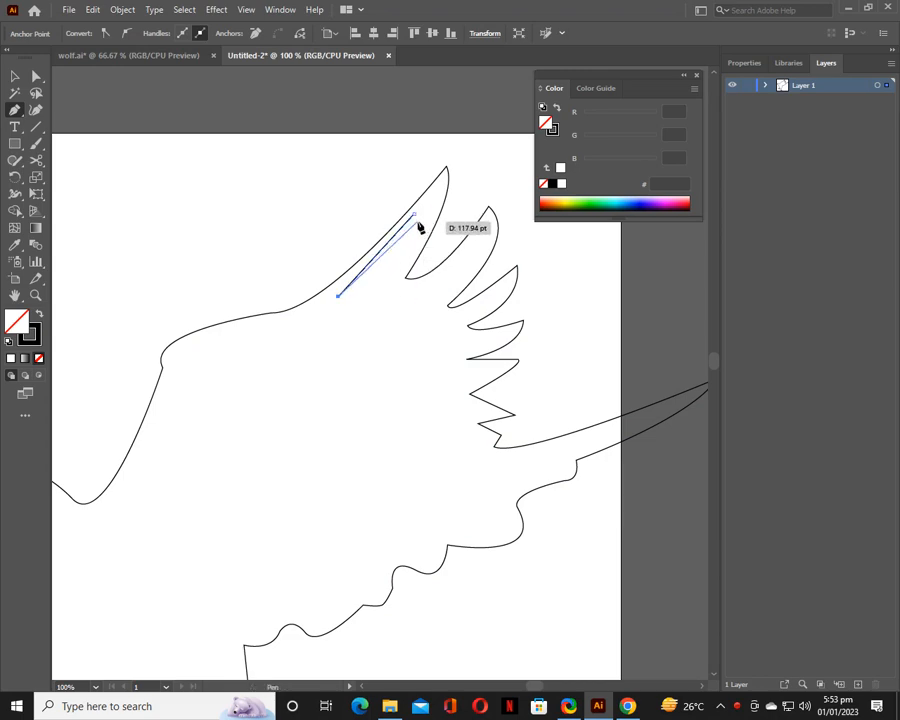
pyautogui.moveTo(413, 214); pyautogui.dragTo(396, 205)
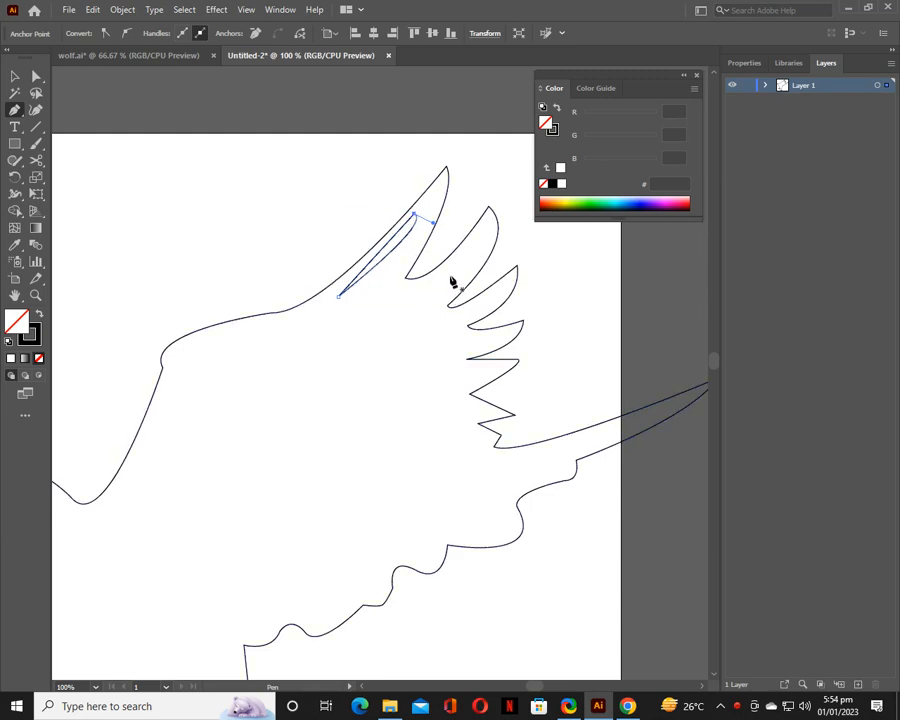
# Draw three more slim closed feather shapes with curved lower edges inside the wing, fanned out below the first one.
pyautogui.moveTo(450, 282)
pyautogui.mouseDown()
pyautogui.moveTo(372, 340)
pyautogui.moveTo(440, 308)
pyautogui.moveTo(452, 285)
pyautogui.mouseUp()
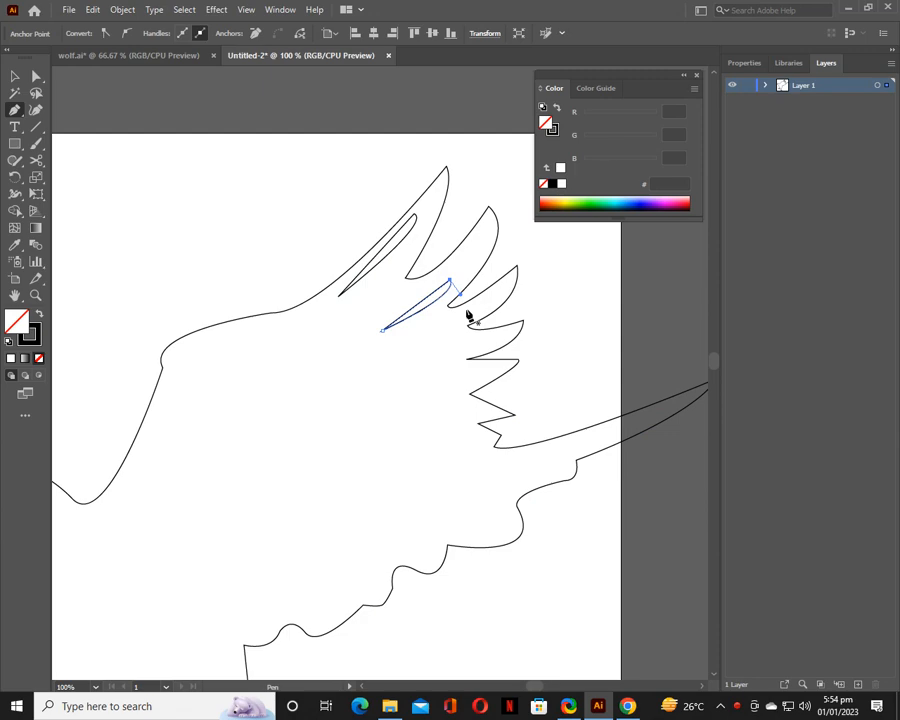
pyautogui.moveTo(390, 341); pyautogui.dragTo(465, 318)
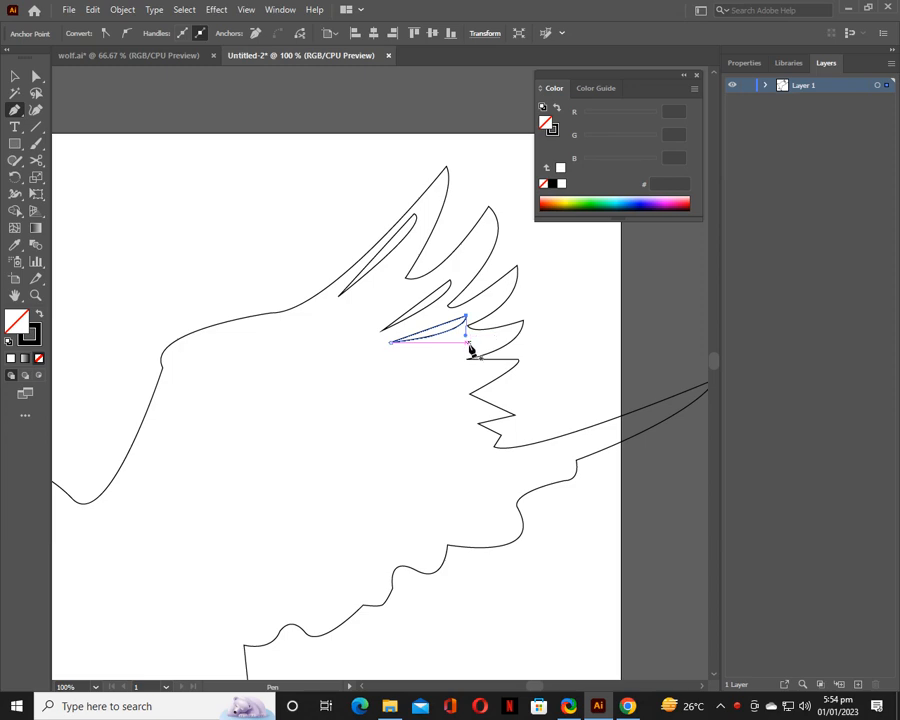
pyautogui.click(469, 343)
pyautogui.click(360, 366)
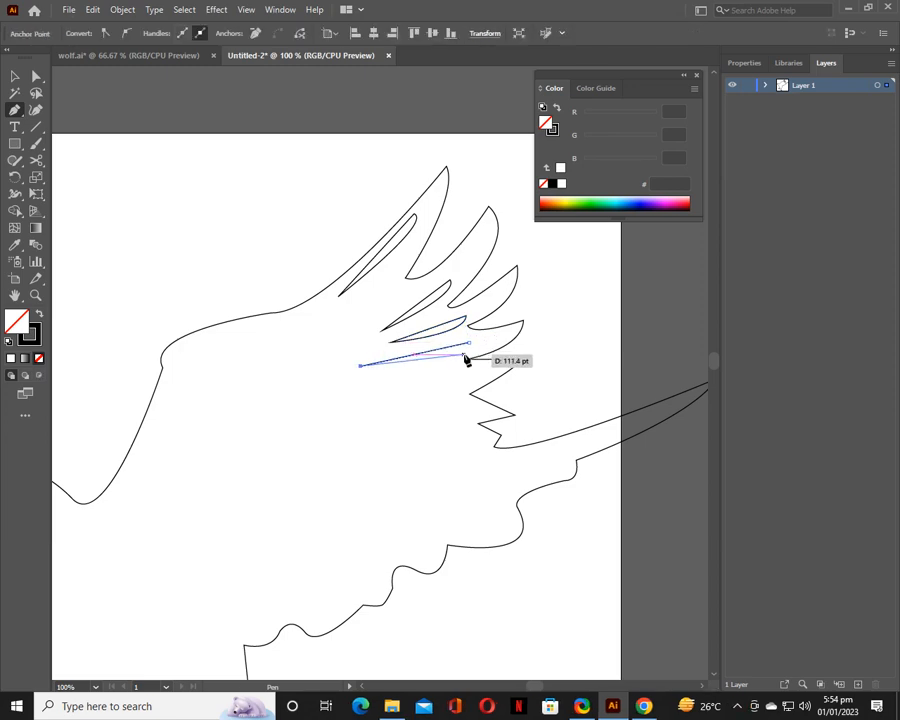
pyautogui.moveTo(469, 343); pyautogui.dragTo(465, 322)
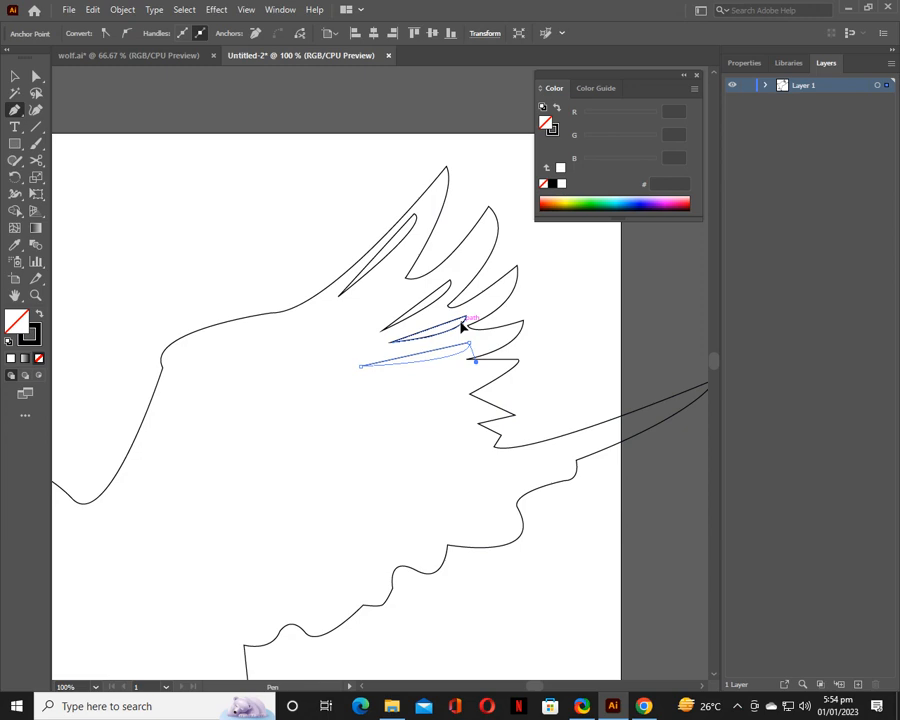
pyautogui.click(476, 370)
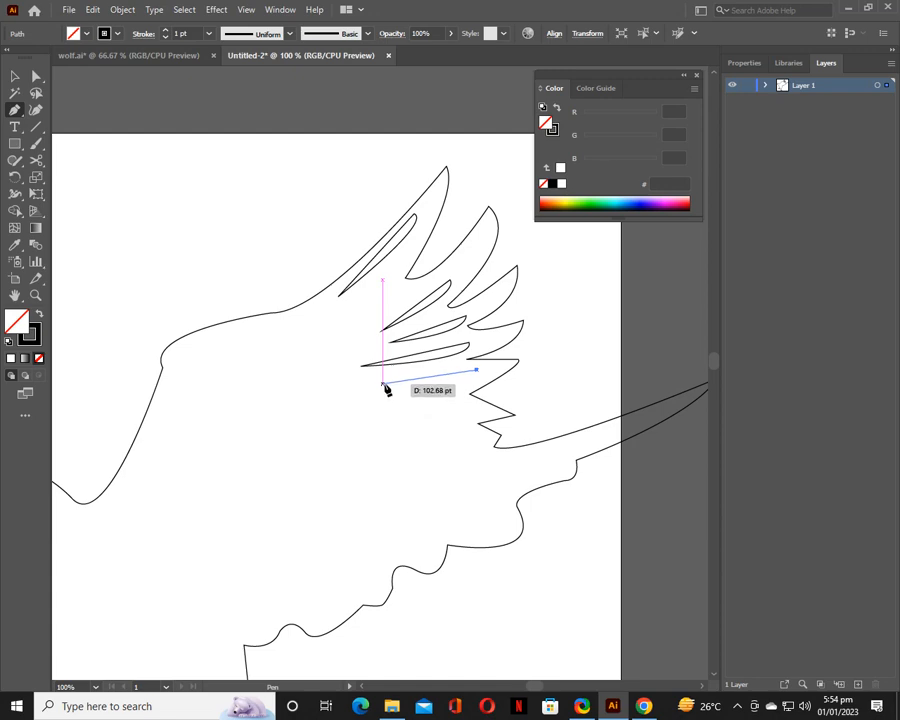
pyautogui.hotkey('ctrl', 'z')
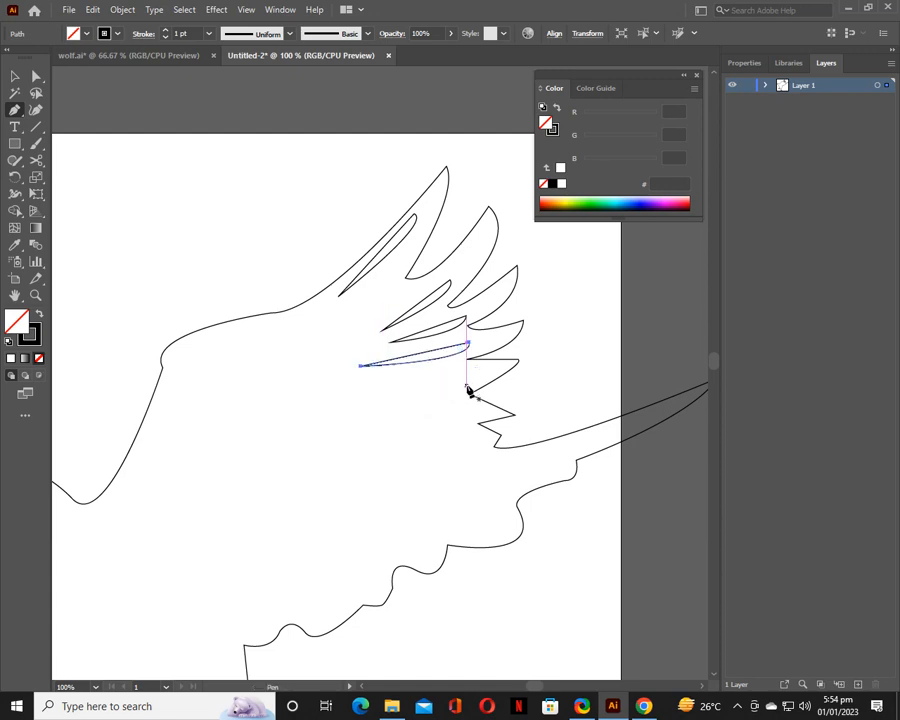
pyautogui.click(466, 385)
pyautogui.click(377, 379)
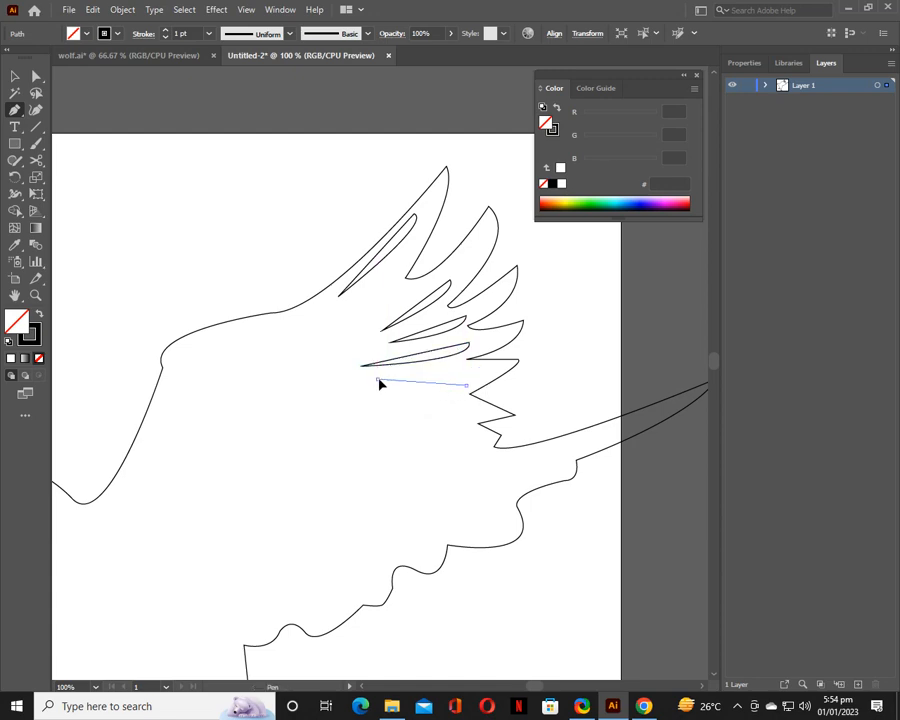
pyautogui.click(466, 397)
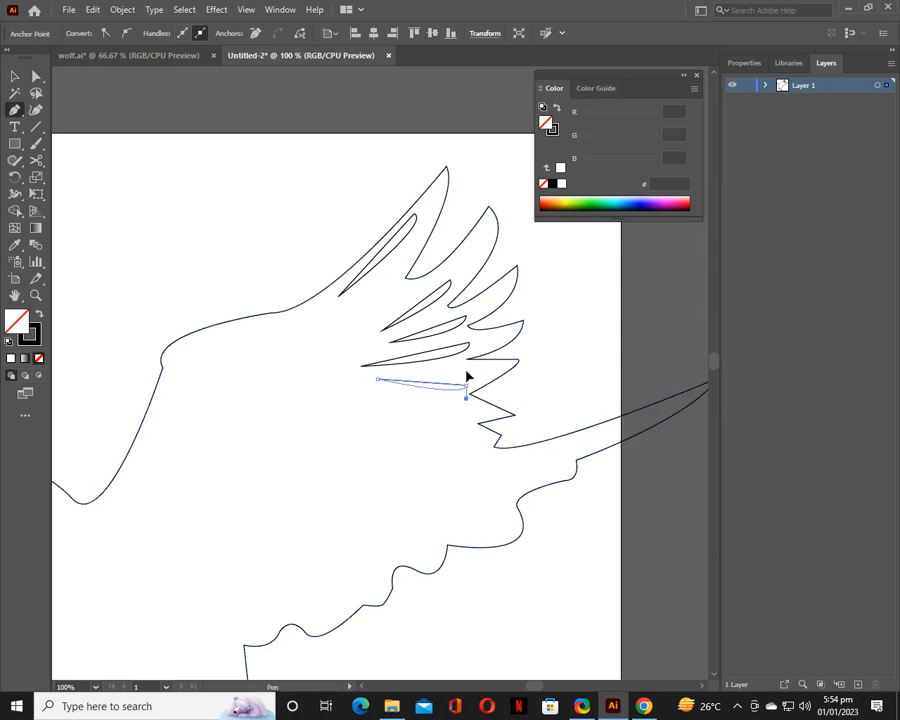
pyautogui.moveTo(466, 372); pyautogui.dragTo(469, 364)
pyautogui.press('ctrl')
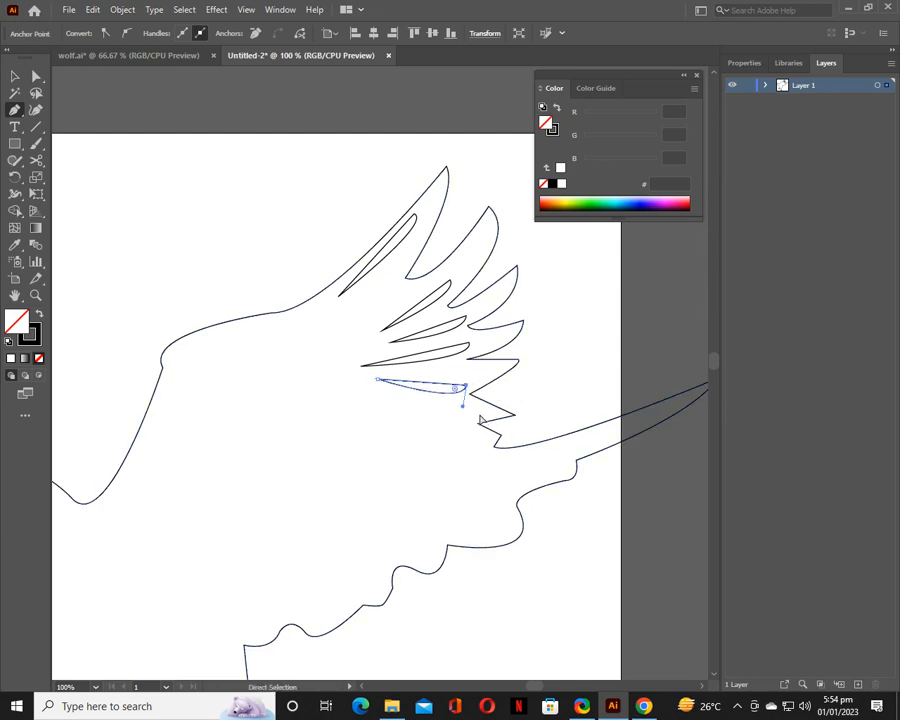
pyautogui.hotkey('ctrl', 'z')
pyautogui.hotkey('ctrl', 'z')
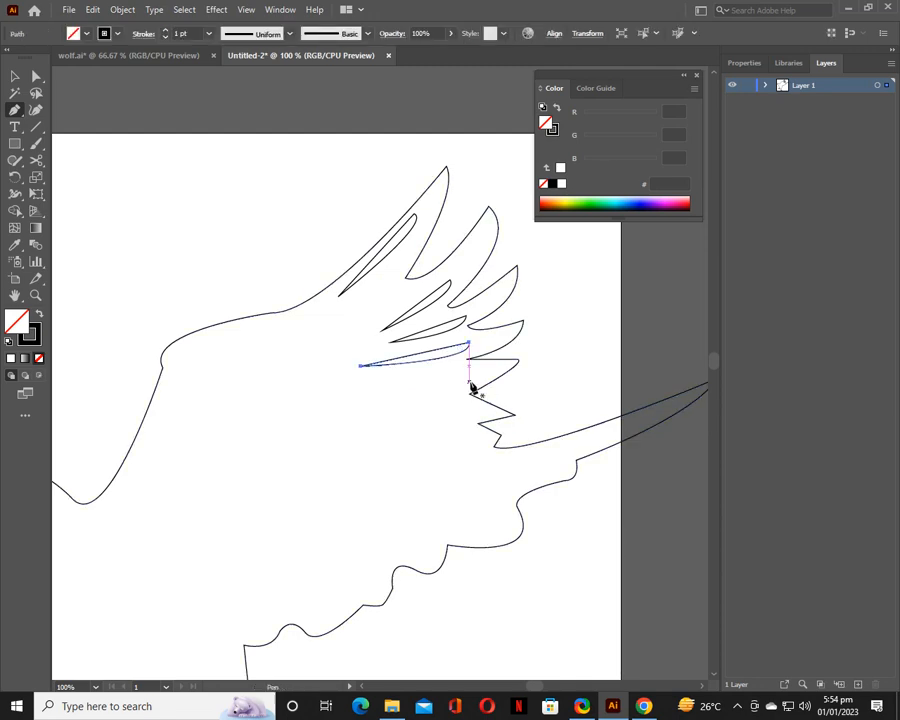
# Draw a fifth slim feather shape about 99 pt long, with a flat upper edge and curved underside, below the fourth one.
pyautogui.moveTo(468, 376); pyautogui.dragTo(379, 383)
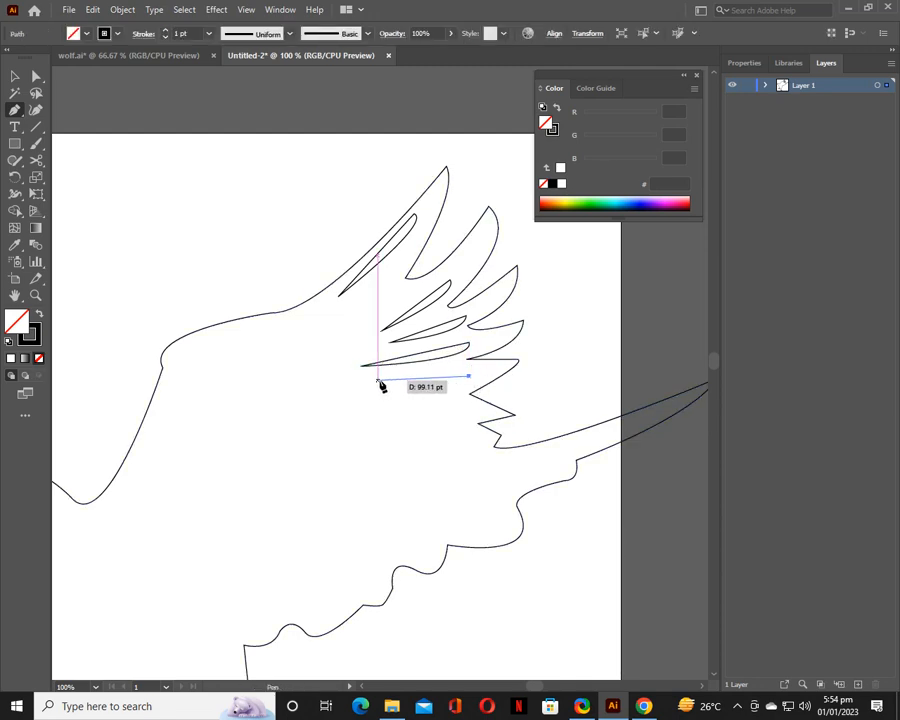
pyautogui.click(378, 376)
pyautogui.moveTo(468, 377); pyautogui.dragTo(473, 367)
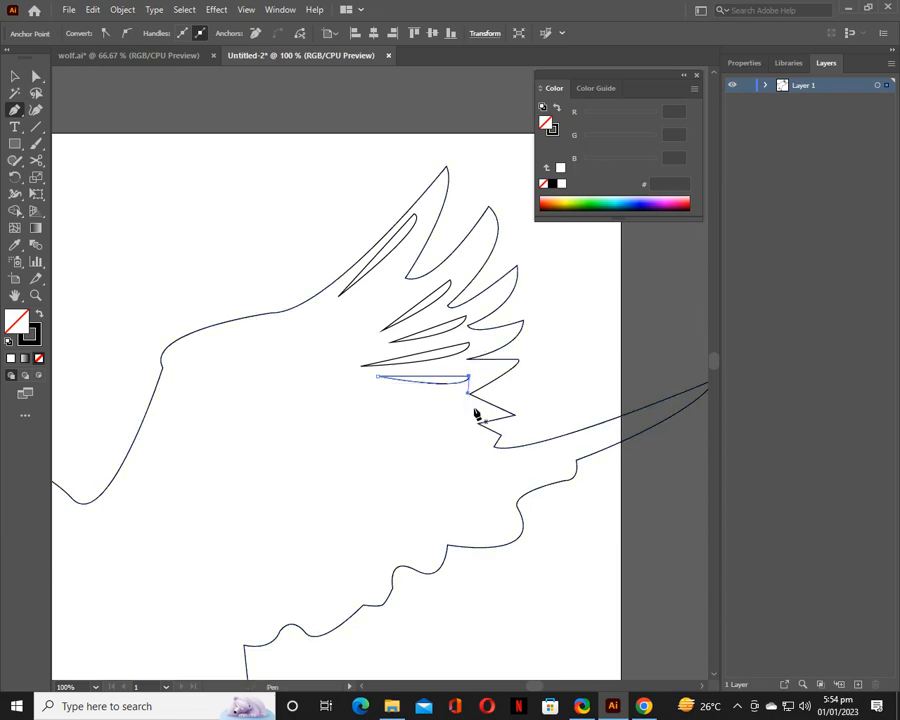
# Draw two more slim closed feather shapes, sloping slightly down toward the wing's edge, below the fifth one.
pyautogui.click(473, 406)
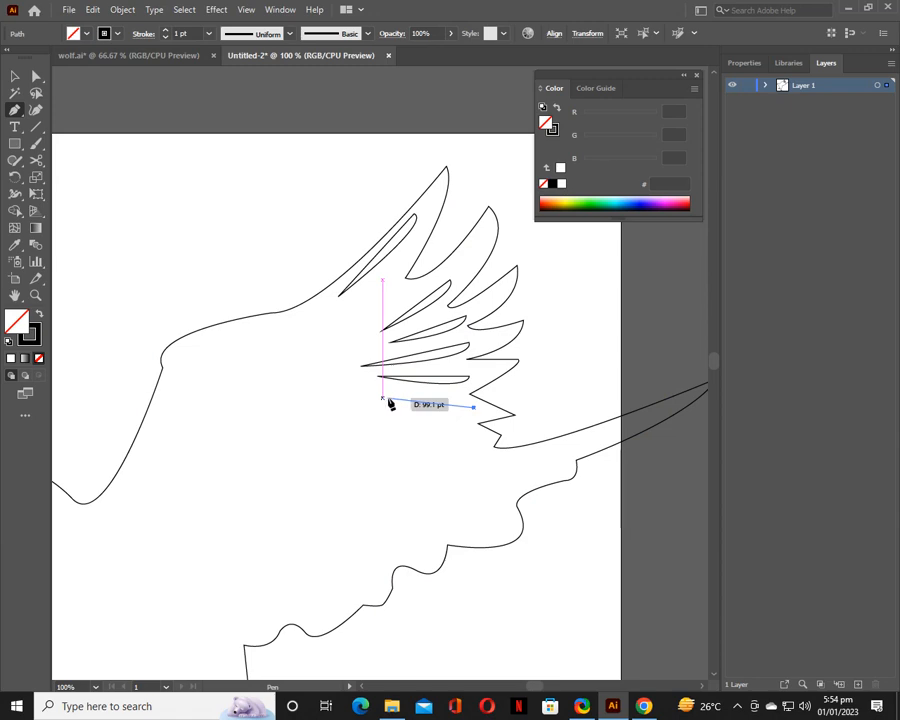
pyautogui.moveTo(396, 400); pyautogui.dragTo(477, 391)
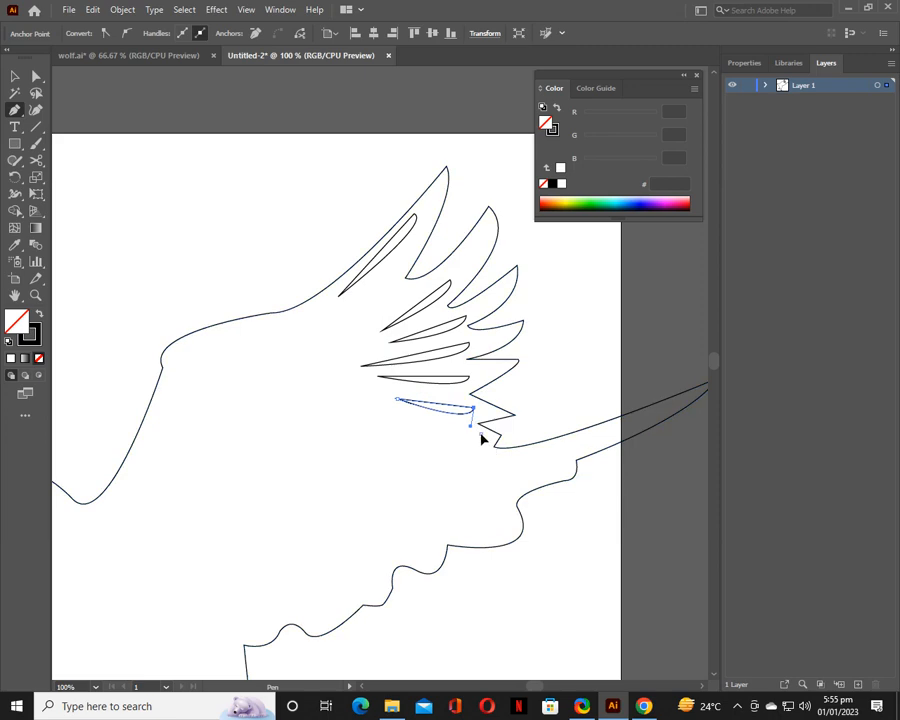
pyautogui.click(481, 434)
pyautogui.click(415, 428)
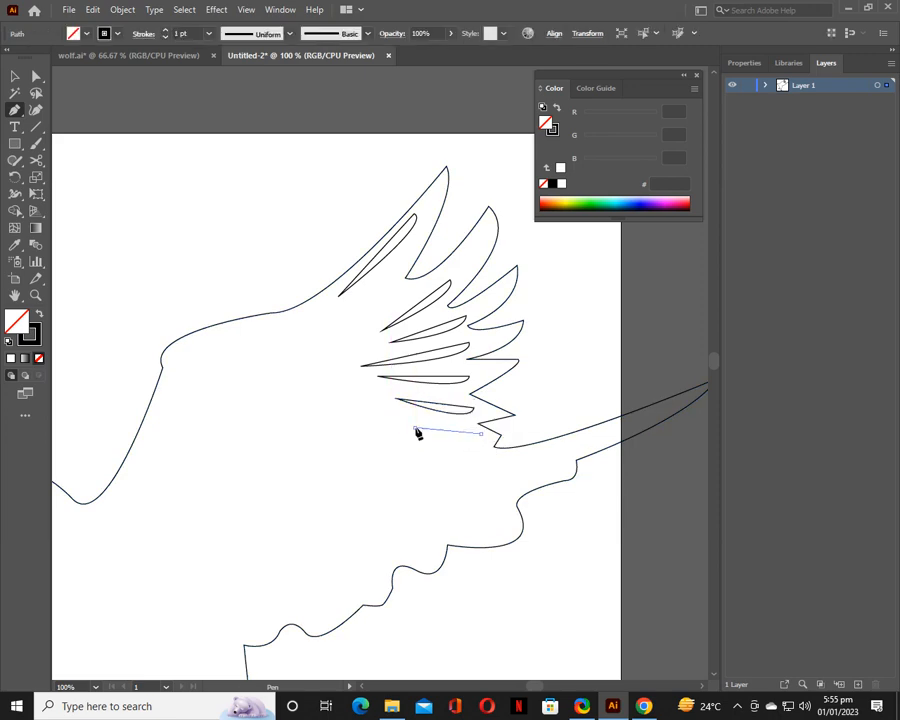
pyautogui.moveTo(481, 433); pyautogui.dragTo(485, 418)
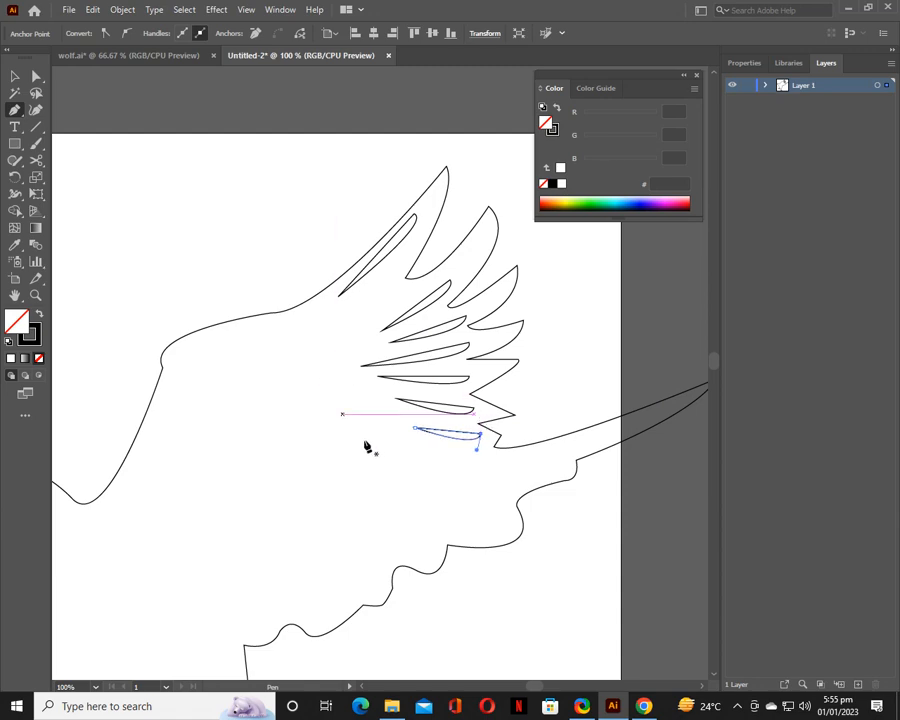
pyautogui.press('space')
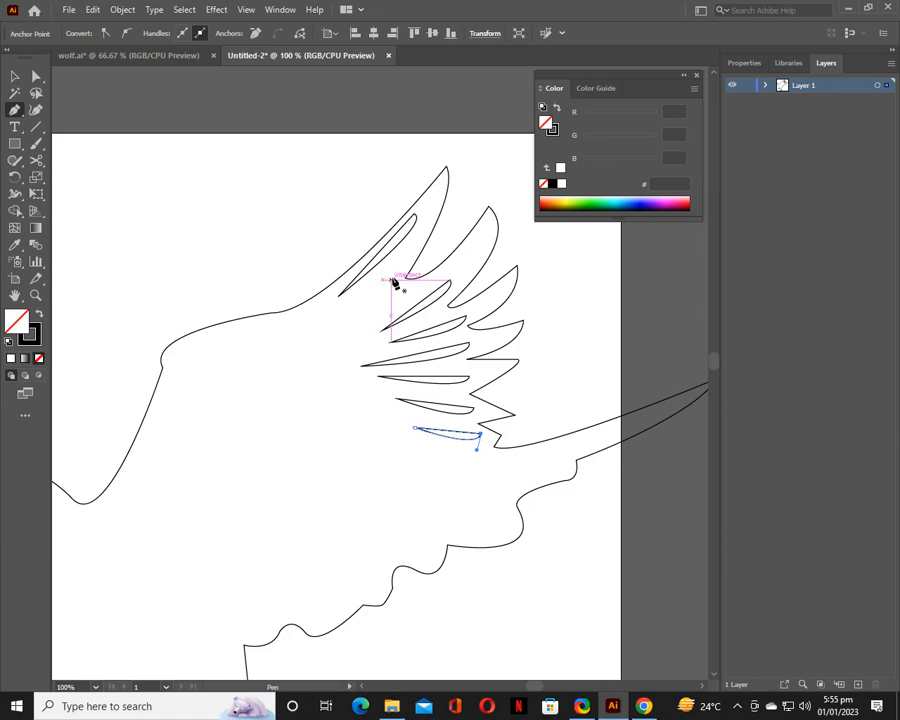
pyautogui.moveTo(390, 341); pyautogui.dragTo(387, 368)
pyautogui.hotkey('ctrl', 'z')
# Move the uppermost inner feather shape slightly down and right, away from the wing outline, and deselect it.
pyautogui.press('v')
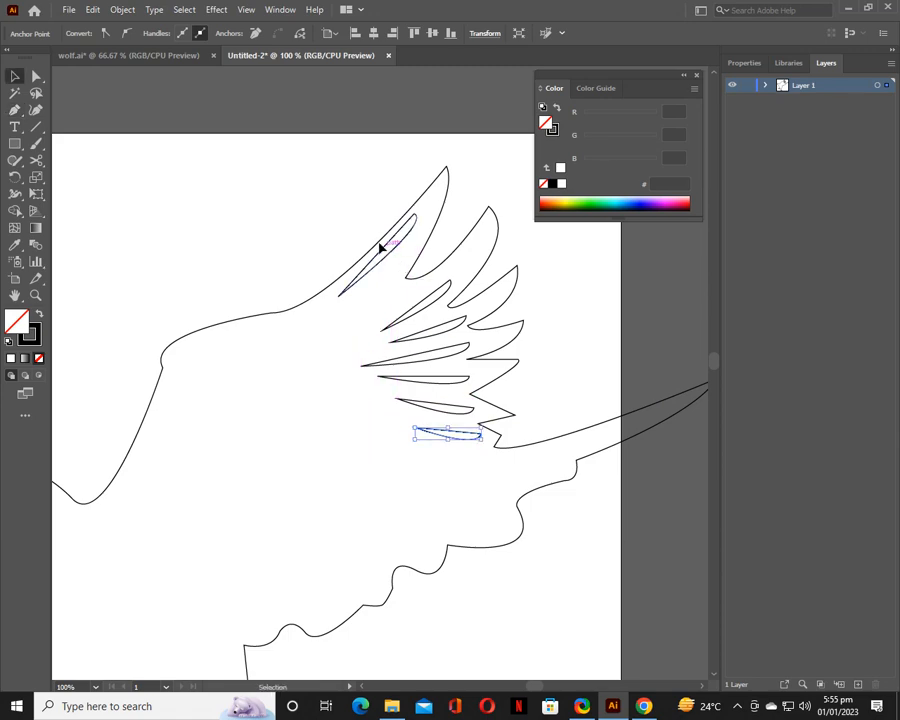
pyautogui.moveTo(388, 262); pyautogui.dragTo(394, 272)
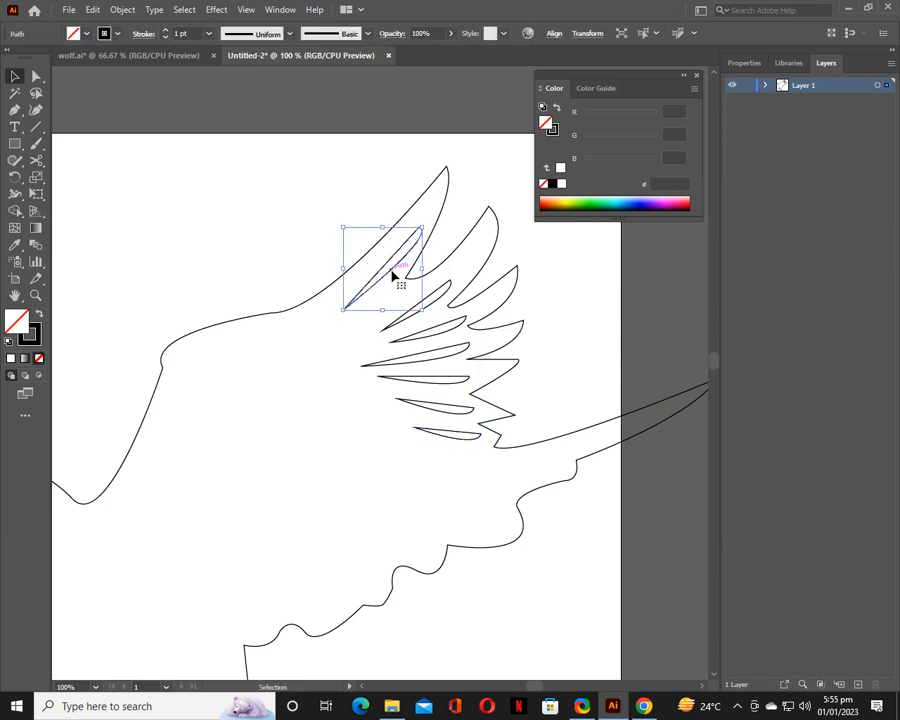
pyautogui.click(424, 518)
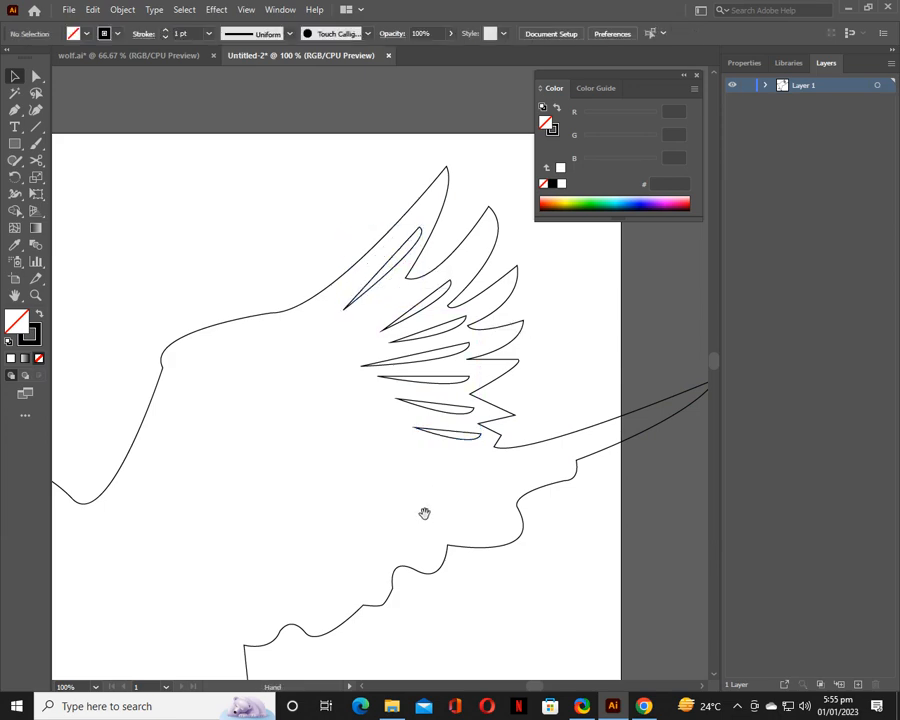
# Draw a closed upper-beak shape on the bird's head with the Pen tool, running from the beak's base to its tip and curving along the outline.
pyautogui.moveTo(424, 513); pyautogui.dragTo(485, 438)
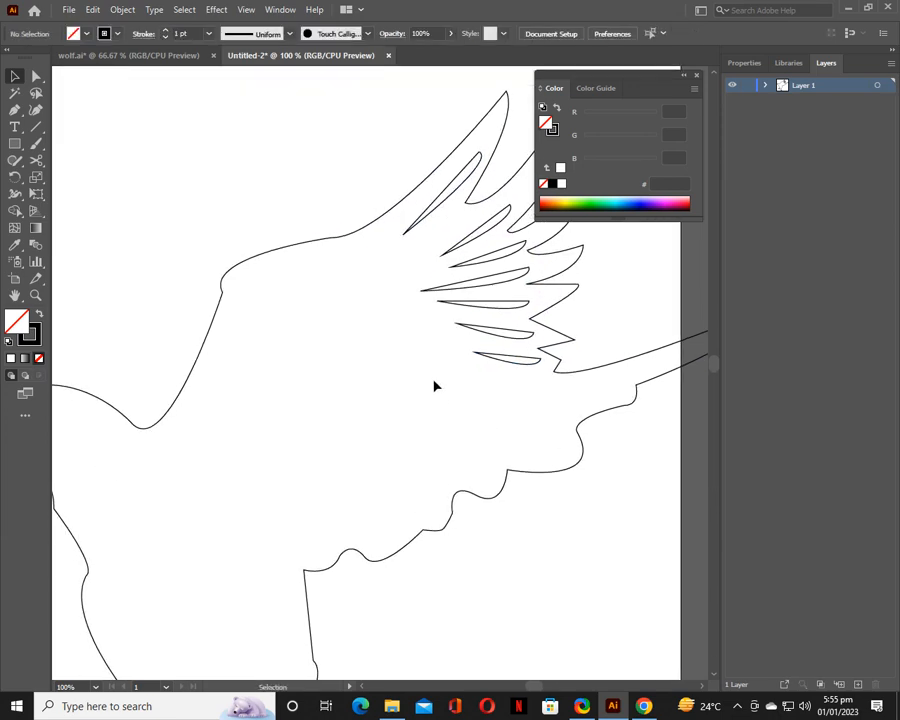
pyautogui.moveTo(320, 344); pyautogui.dragTo(492, 388)
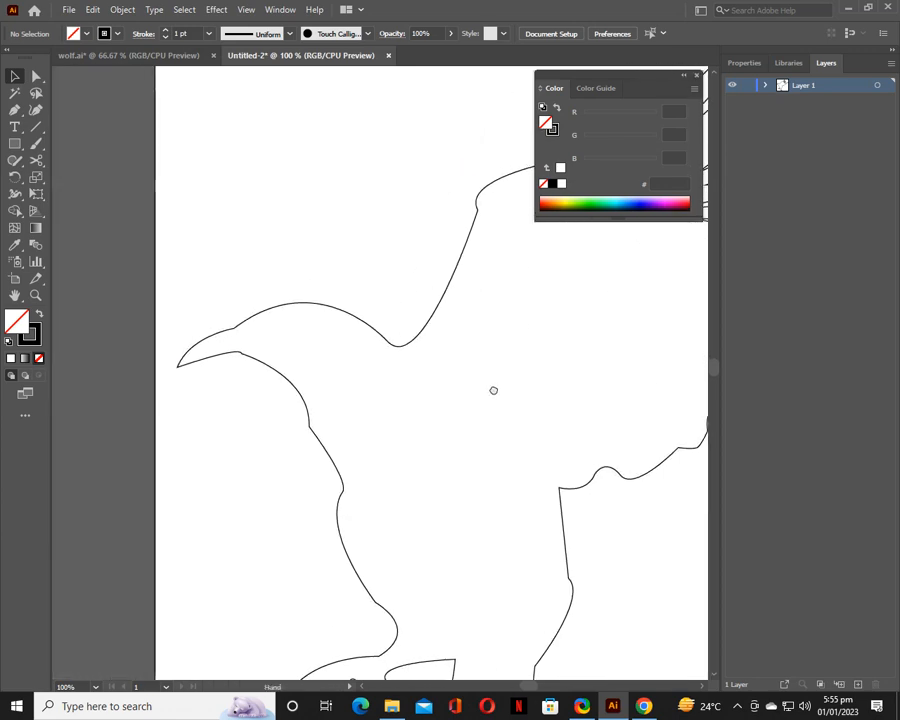
pyautogui.moveTo(427, 429); pyautogui.dragTo(492, 429)
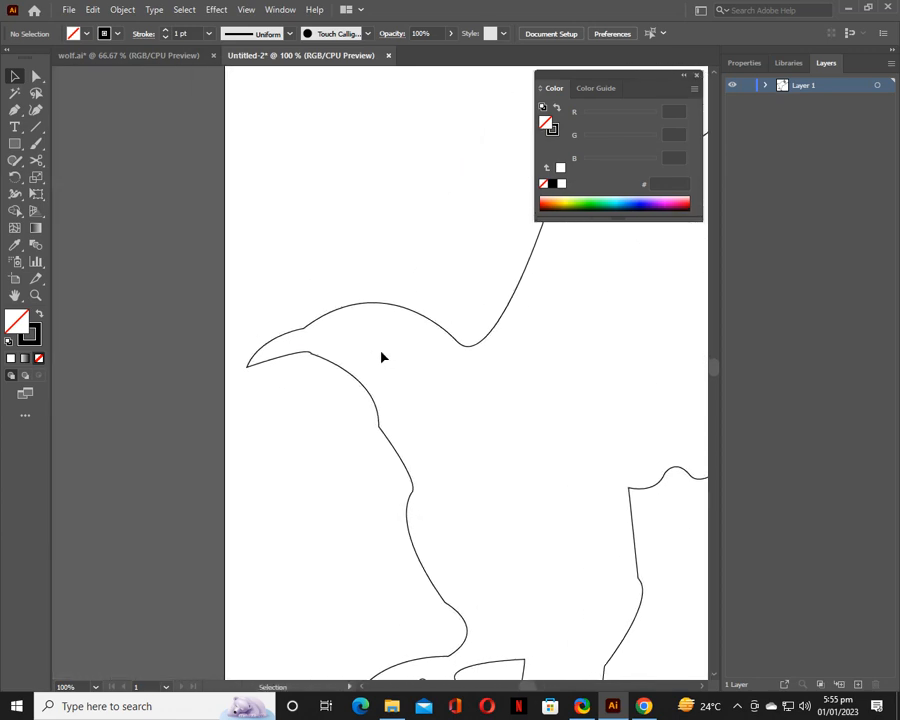
pyautogui.click(305, 336)
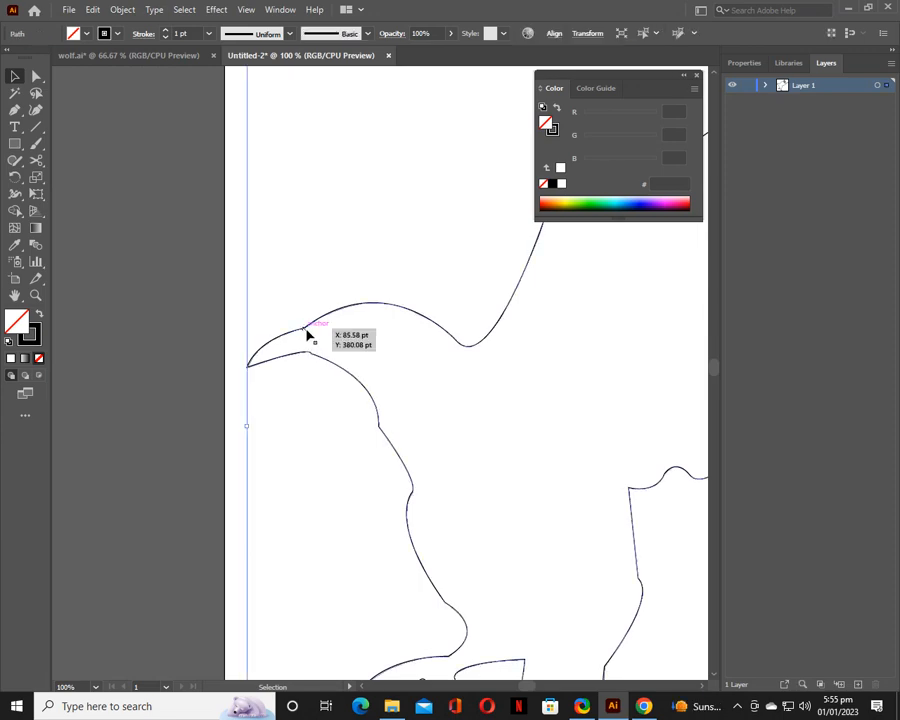
pyautogui.press('p')
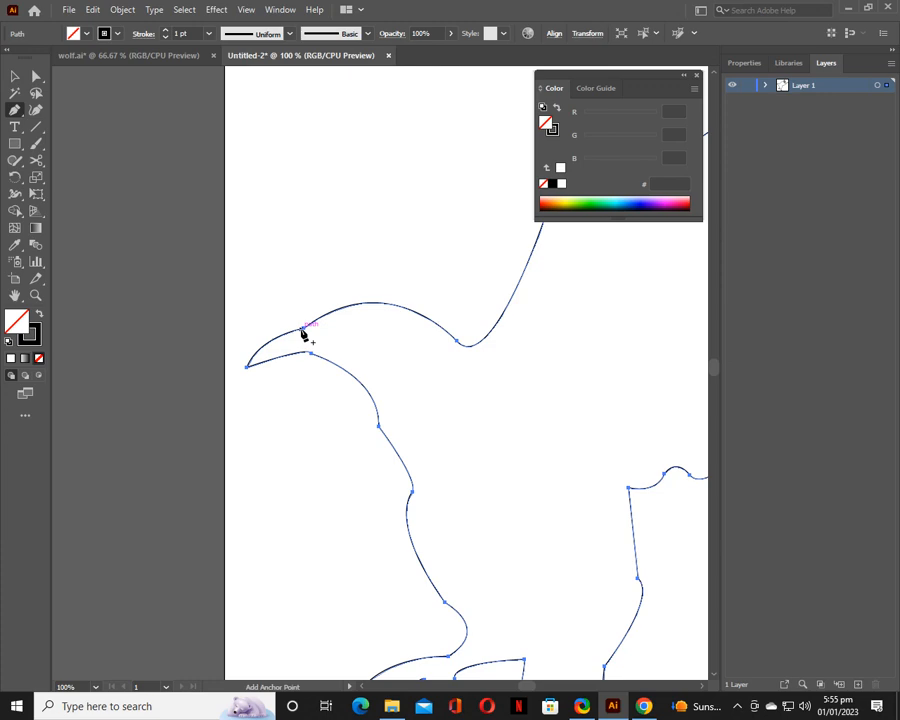
pyautogui.click(301, 328)
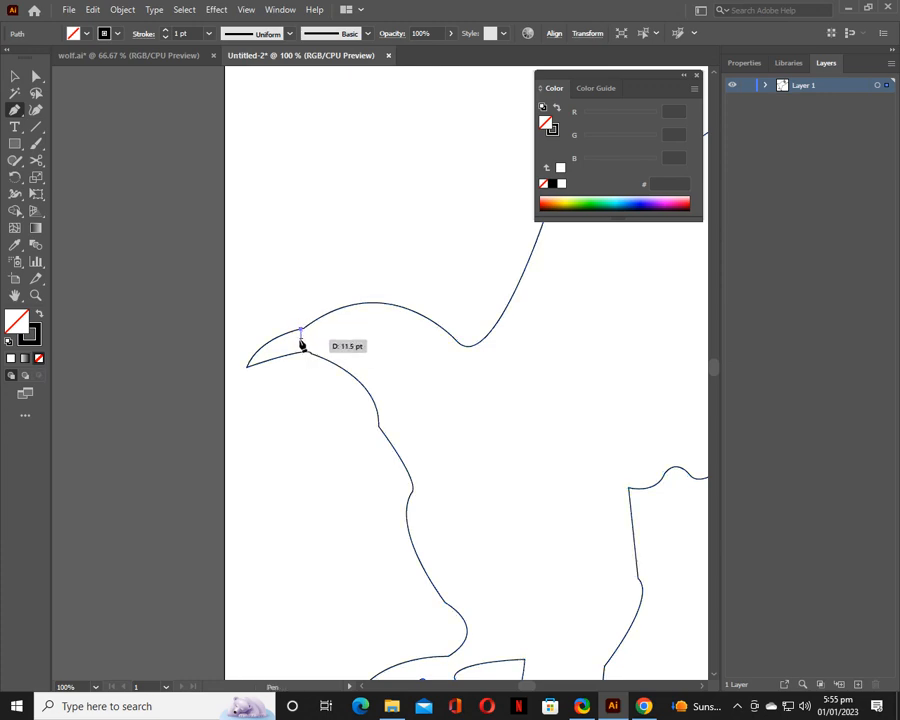
pyautogui.click(300, 335)
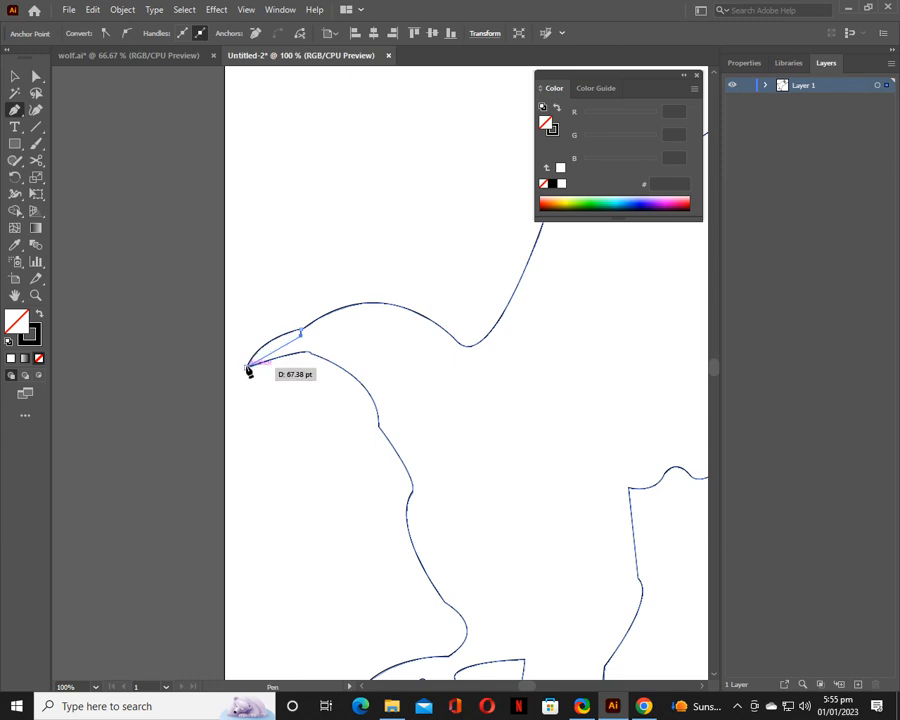
pyautogui.click(248, 366)
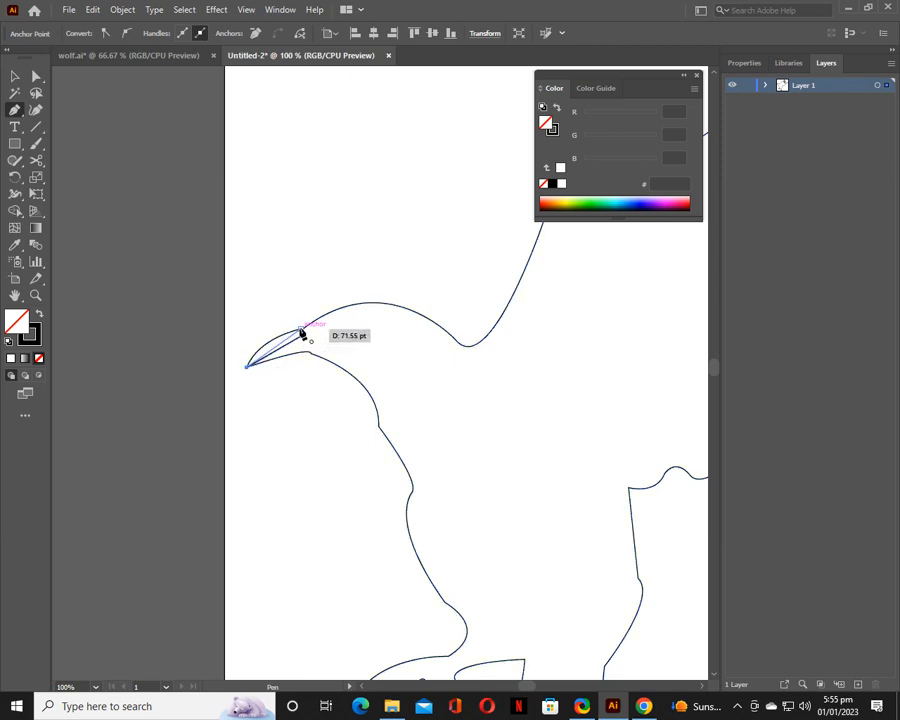
pyautogui.moveTo(301, 332); pyautogui.dragTo(348, 316)
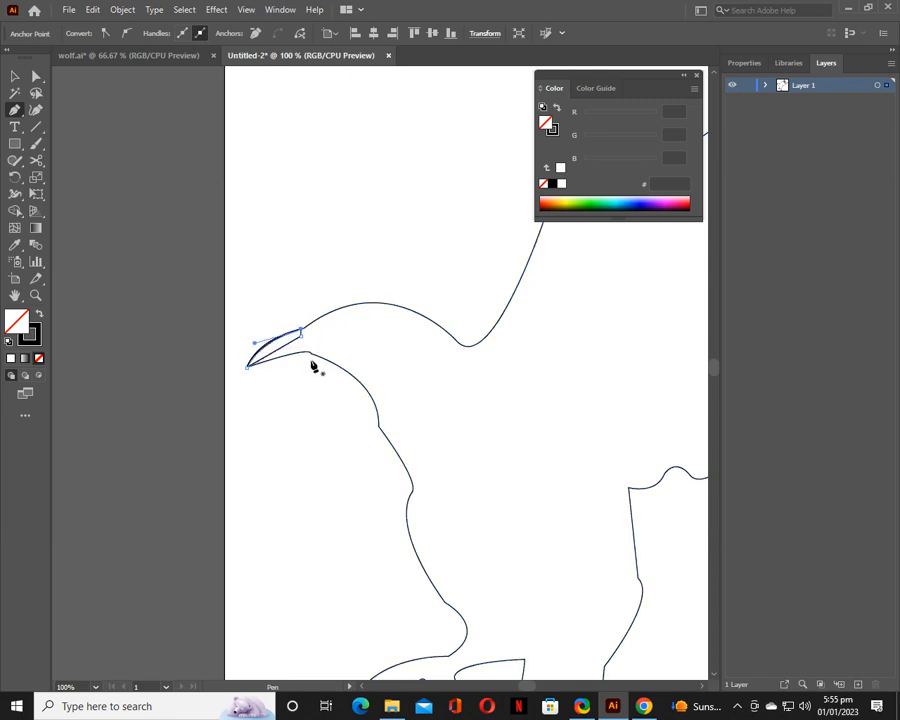
# Draw a small slim closed shape with a curved underside along the lower edge of the beak.
pyautogui.press('v')
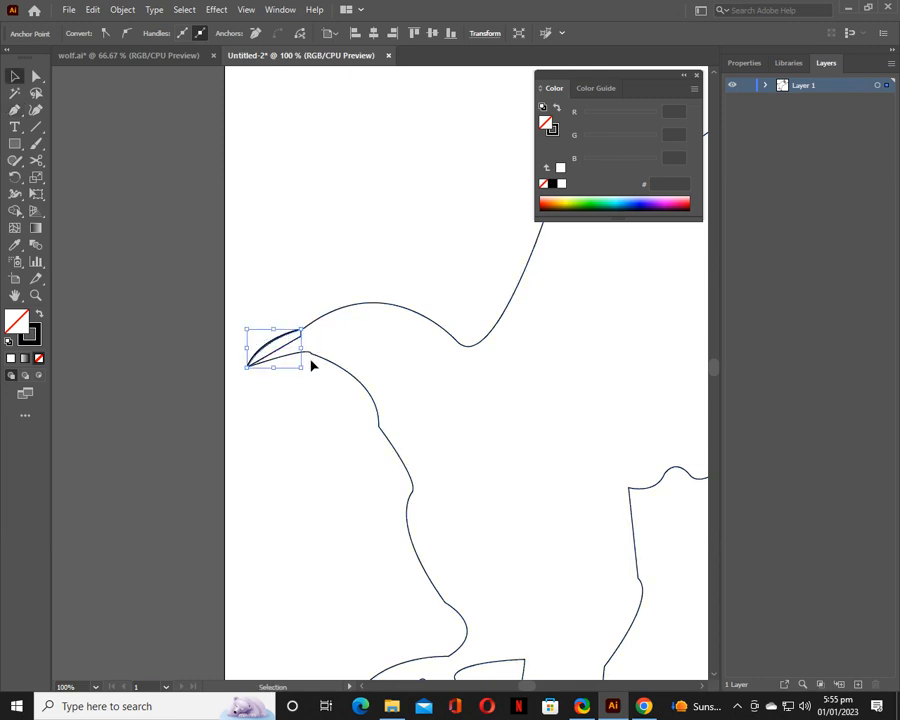
pyautogui.press('p')
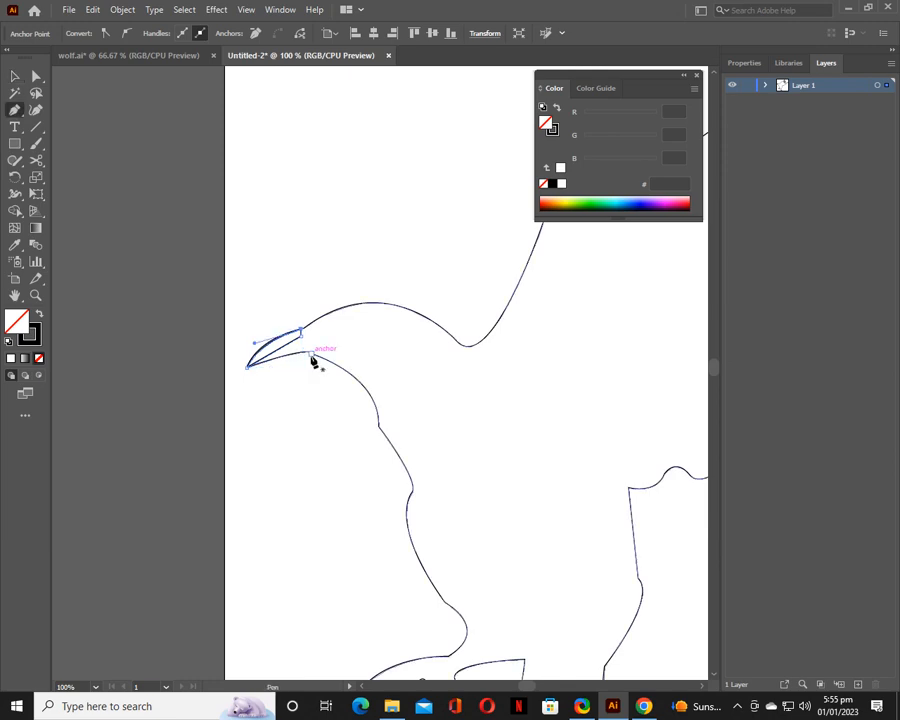
pyautogui.moveTo(314, 344)
pyautogui.mouseDown()
pyautogui.moveTo(276, 358)
pyautogui.moveTo(314, 343)
pyautogui.mouseUp()
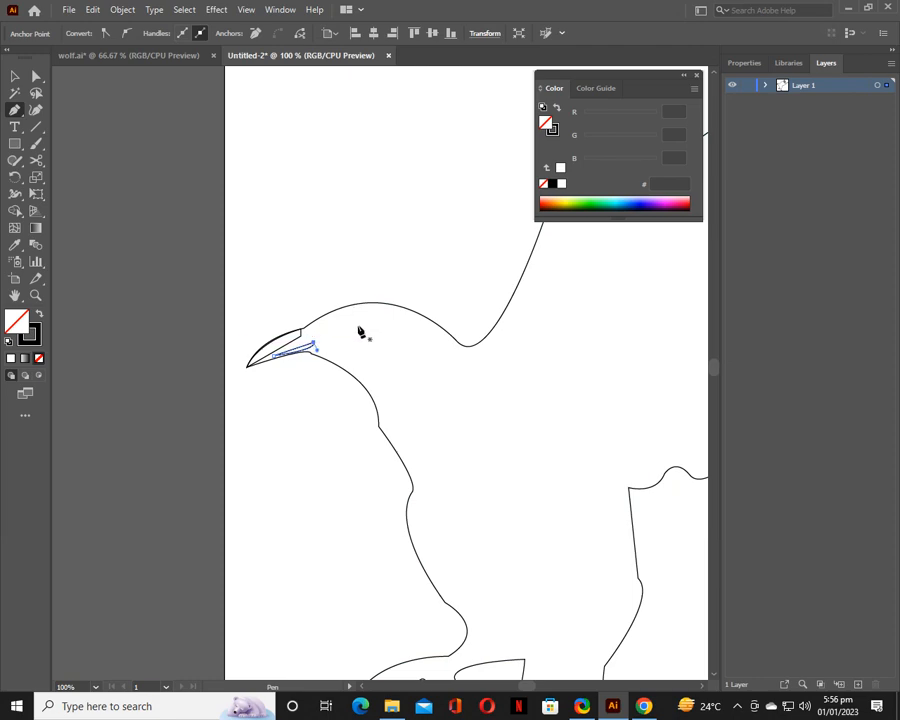
# Start a head shape with the Pen tool at the beak's base, curving just under the crown outline to a corner at the nape.
pyautogui.click(303, 331)
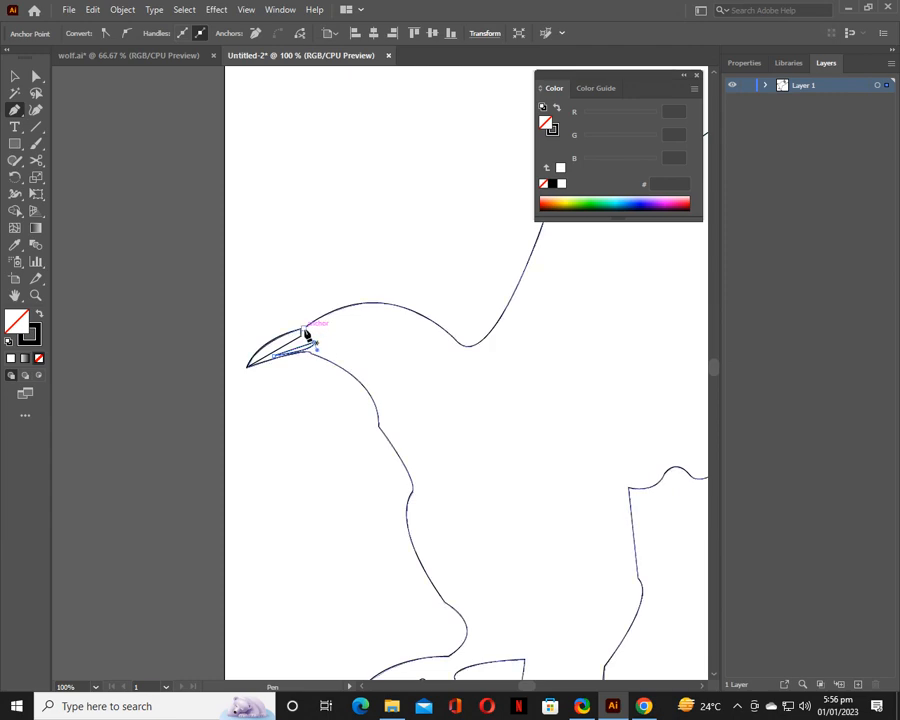
pyautogui.moveTo(305, 332); pyautogui.dragTo(452, 401)
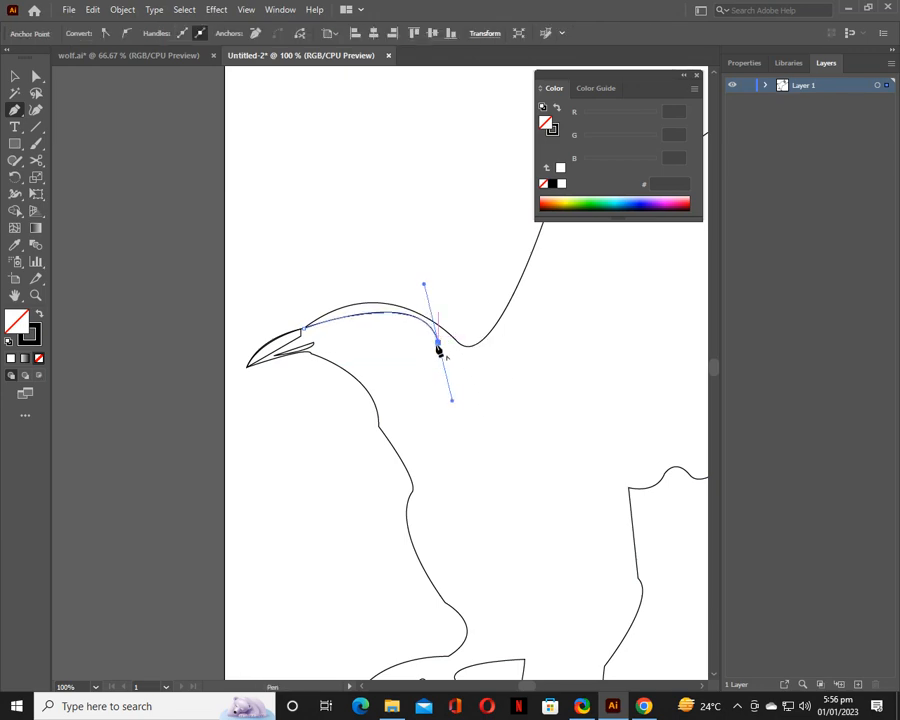
pyautogui.click(438, 344)
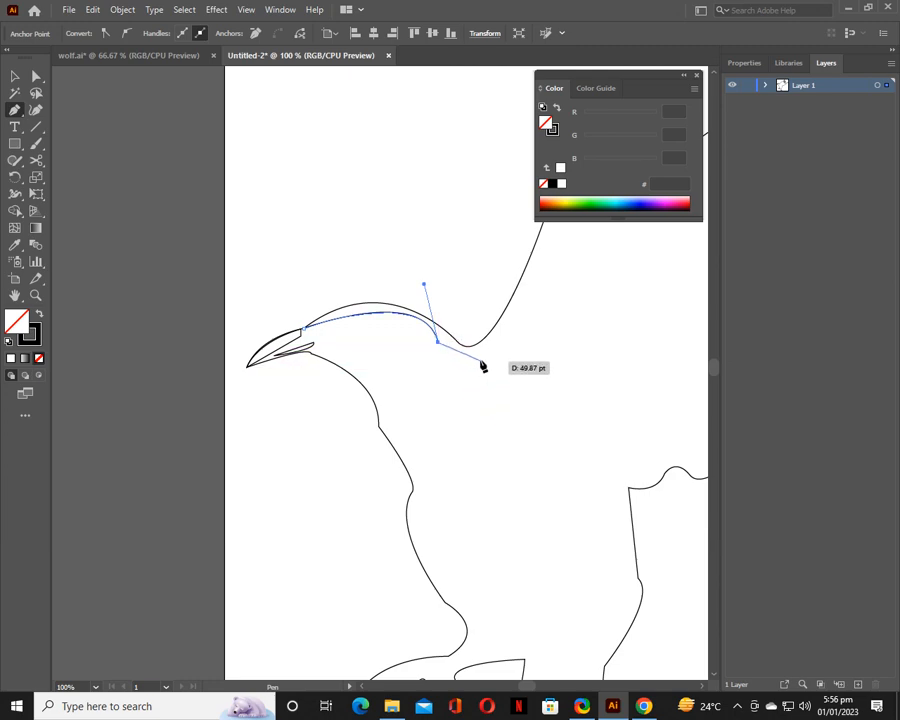
pyautogui.moveTo(496, 355); pyautogui.dragTo(559, 359)
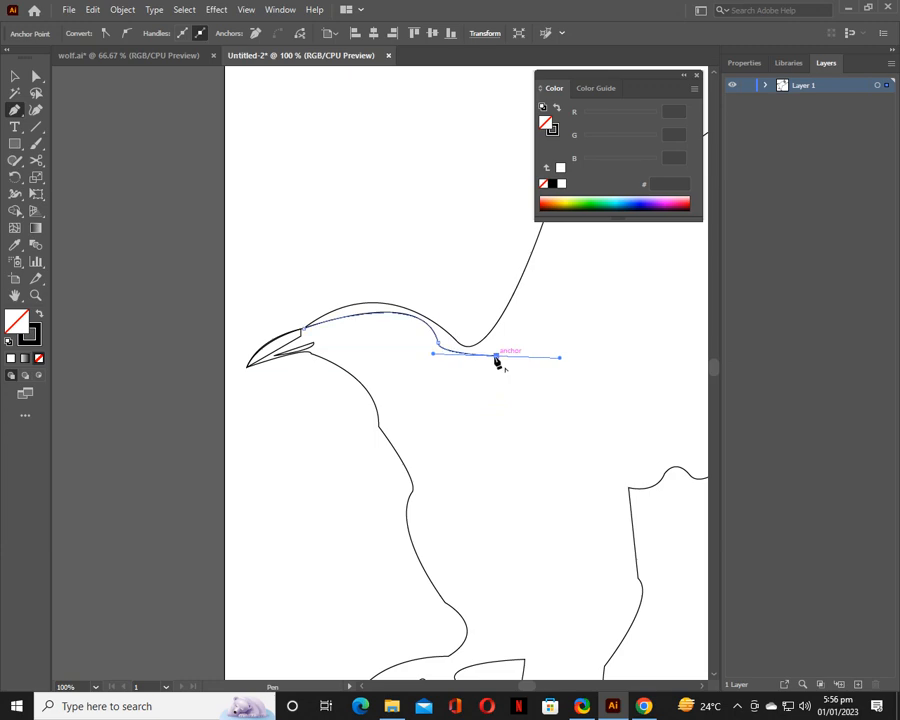
pyautogui.click(496, 357)
pyautogui.click(536, 362)
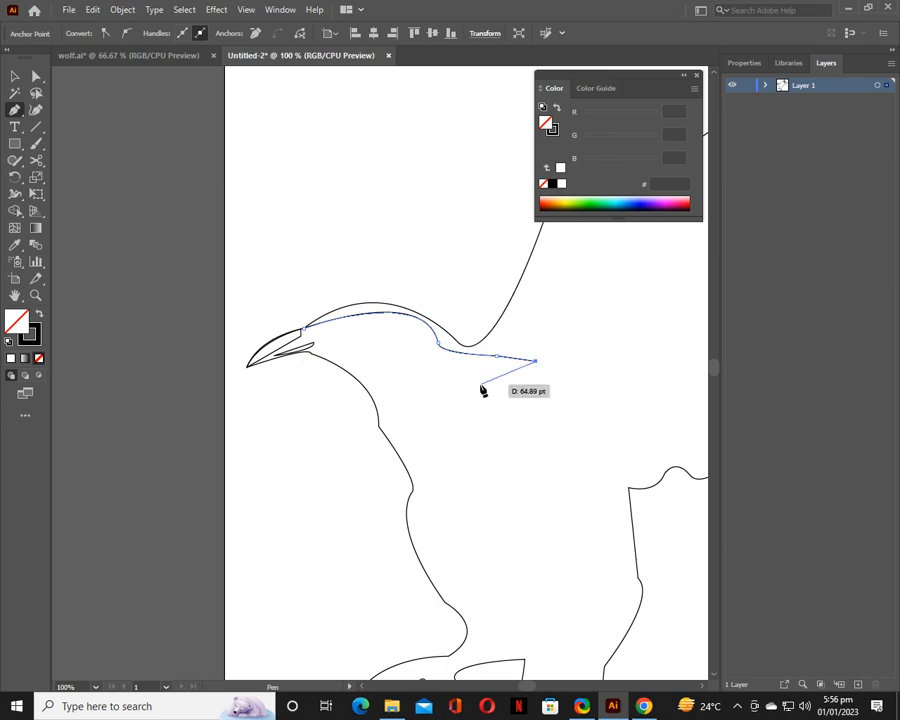
pyautogui.moveTo(481, 384); pyautogui.dragTo(416, 410)
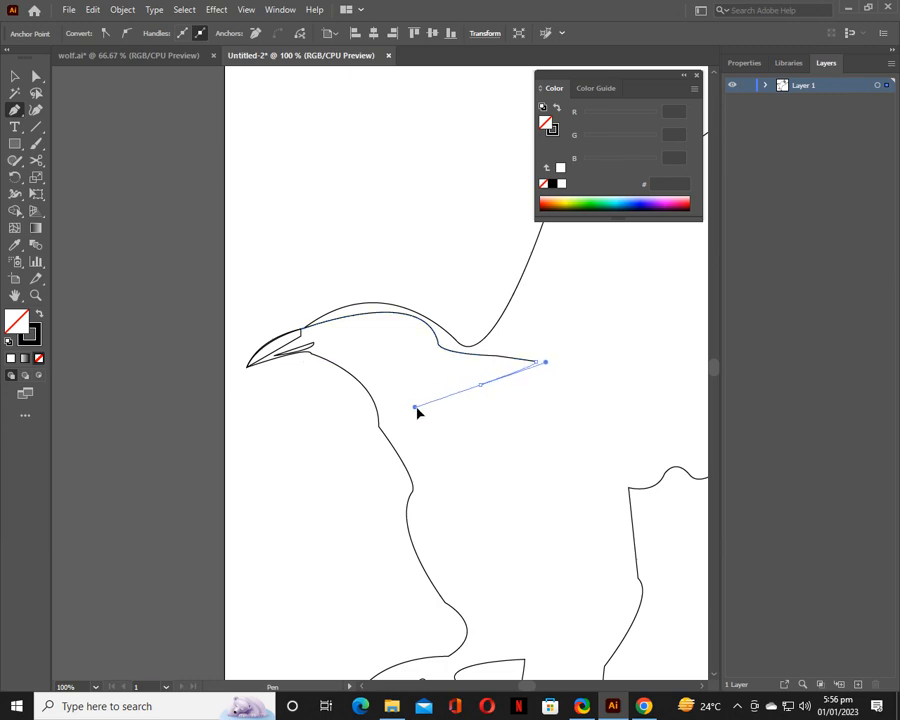
pyautogui.hotkey('ctrl', 'z')
pyautogui.hotkey('ctrl', 'z')
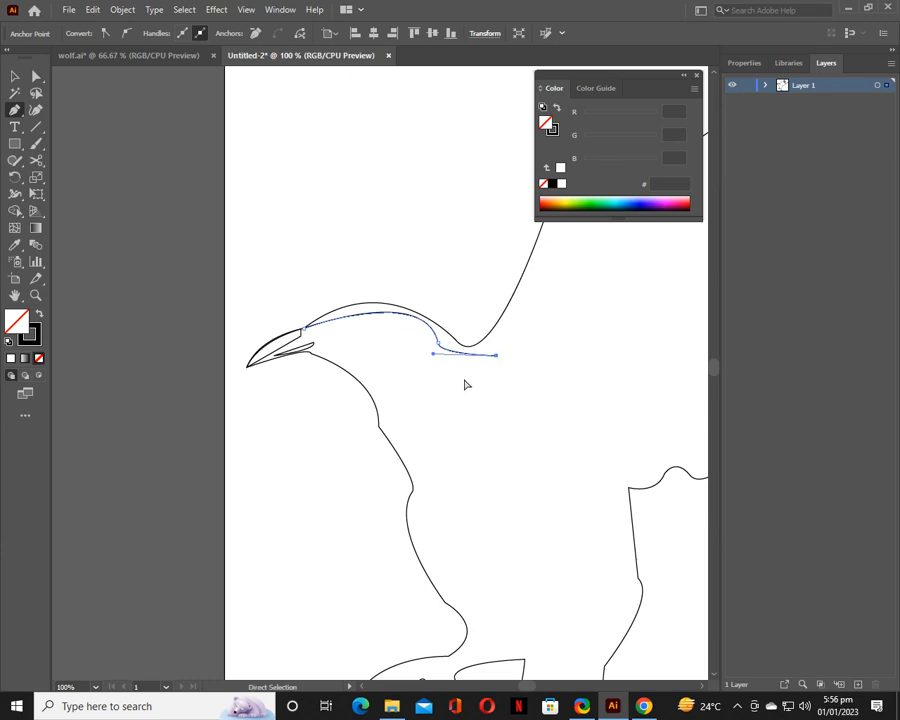
pyautogui.hotkey('ctrl', 'z')
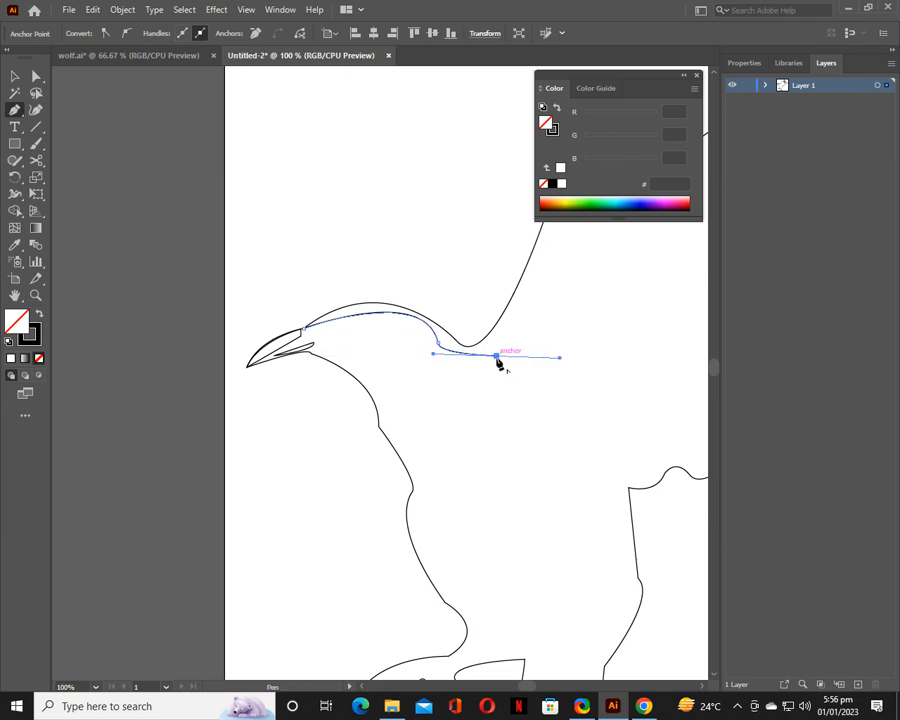
pyautogui.hotkey('ctrl', 'z')
# Extend the head shape from the nape into a backward-pointing tip, then curve its edge back down toward the front of the neck.
pyautogui.moveTo(531, 355); pyautogui.dragTo(597, 347)
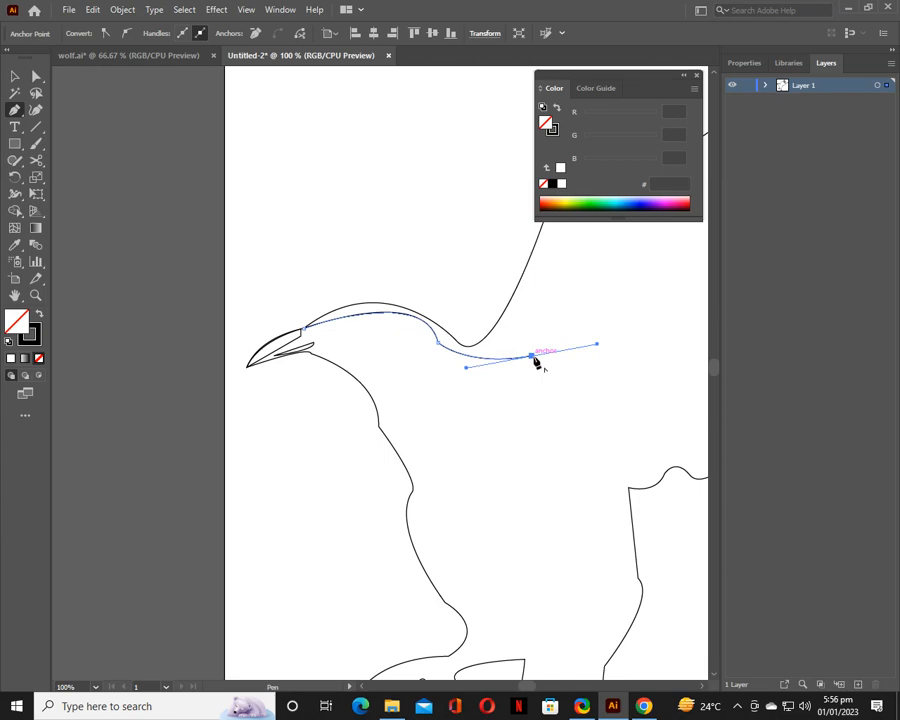
pyautogui.moveTo(531, 356); pyautogui.dragTo(466, 402)
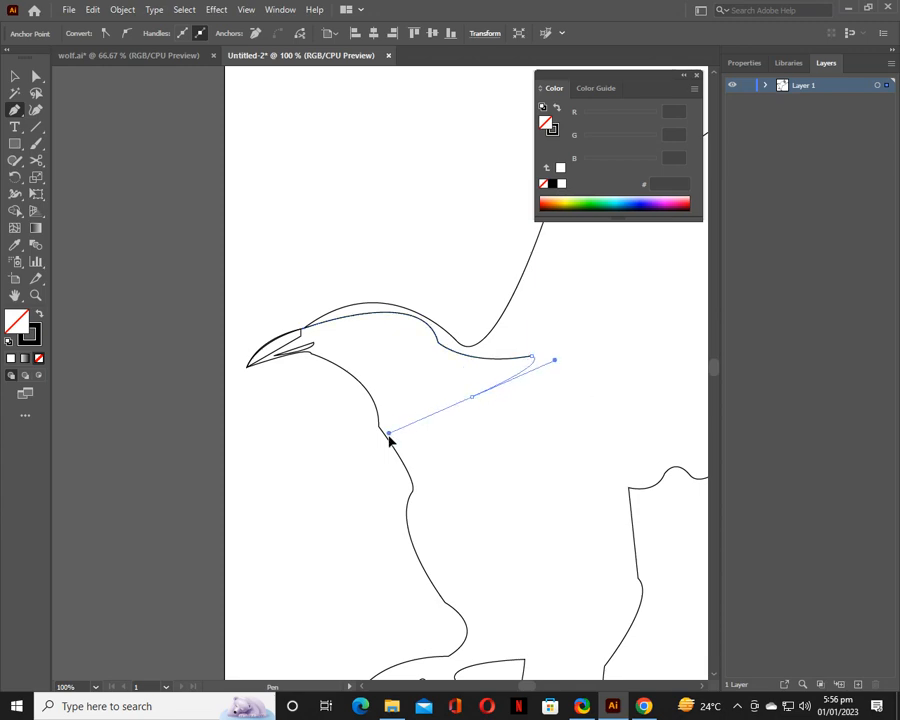
pyautogui.moveTo(390, 441); pyautogui.dragTo(474, 397)
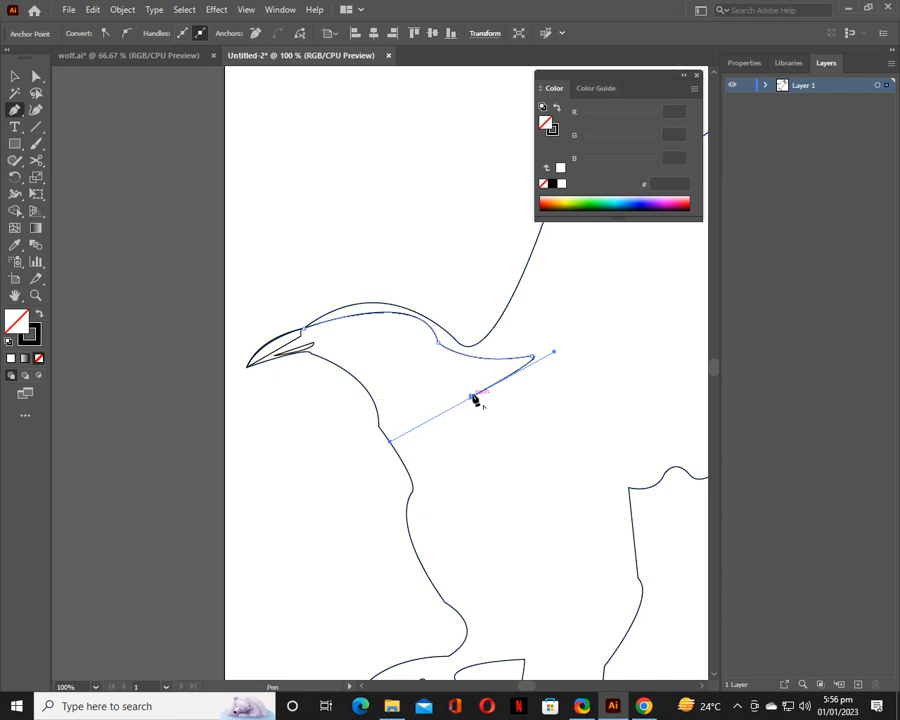
pyautogui.click(473, 396)
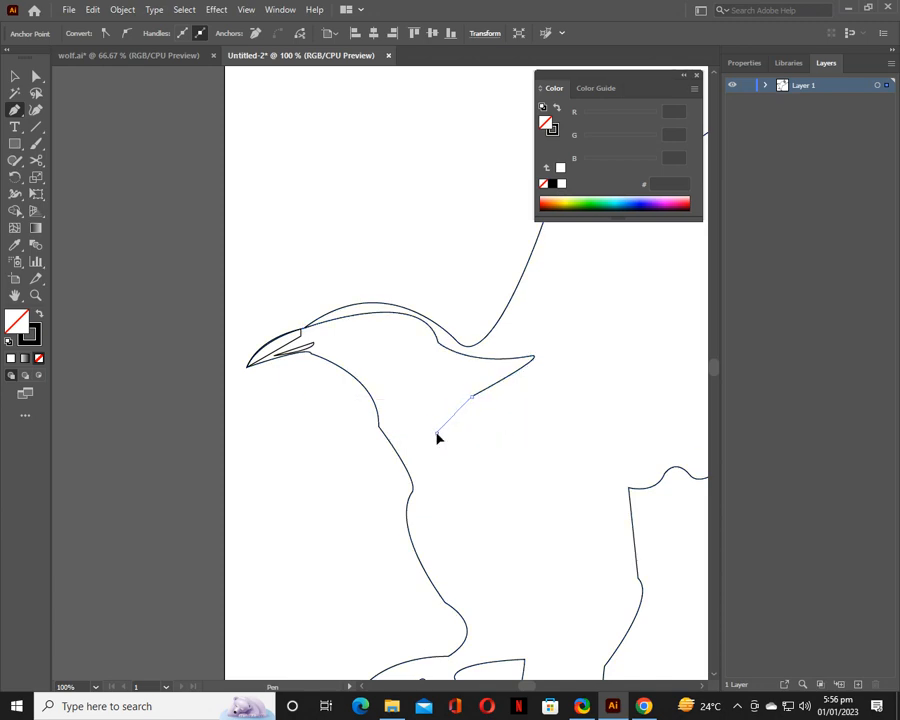
pyautogui.moveTo(436, 434); pyautogui.dragTo(423, 457)
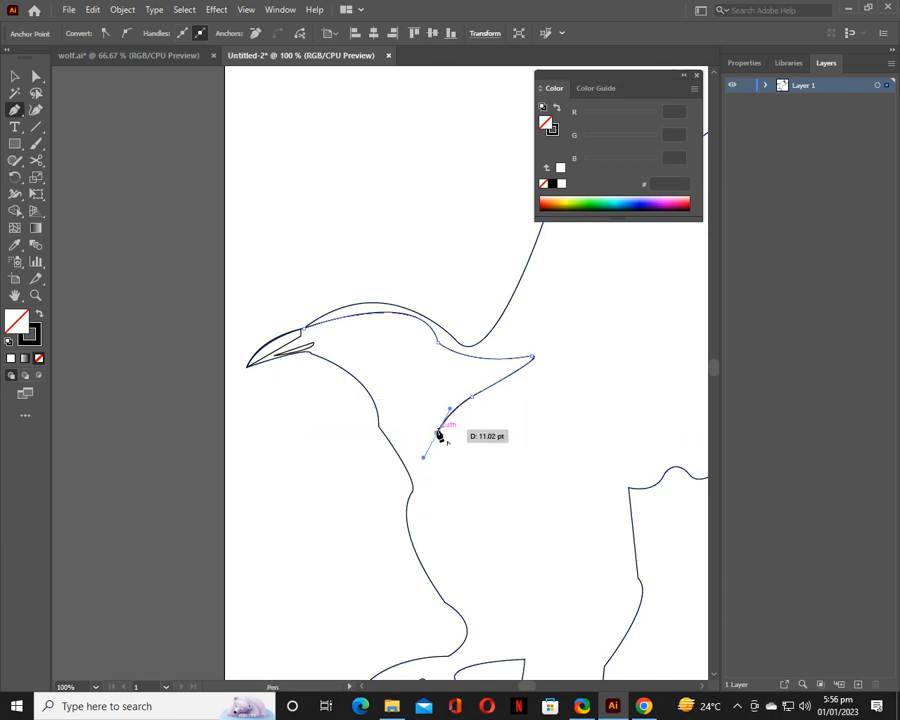
pyautogui.click(436, 433)
# Finish the head shape with a notched lower edge, follow the throat outline to the beak tip, and close it with a curve at the beak's base.
pyautogui.moveTo(391, 419); pyautogui.dragTo(363, 381)
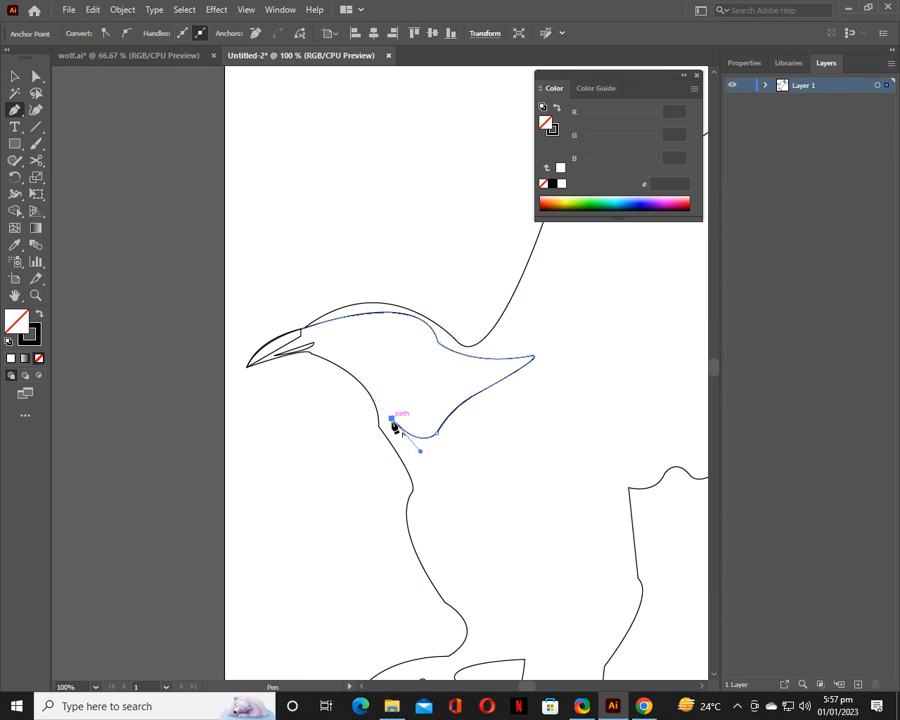
pyautogui.moveTo(390, 437); pyautogui.dragTo(308, 358)
pyautogui.moveTo(308, 356); pyautogui.dragTo(221, 319)
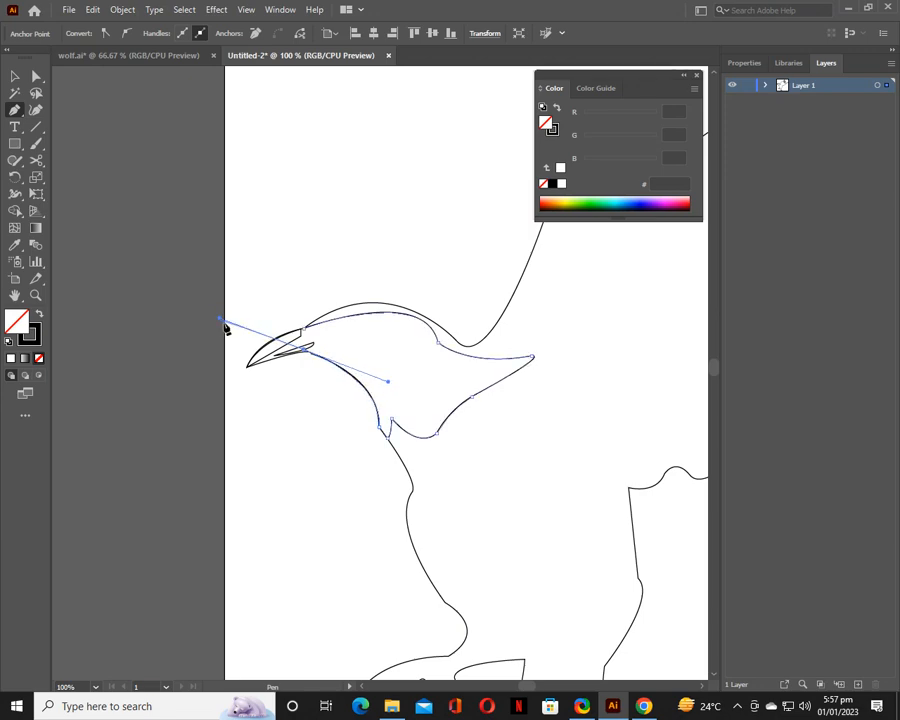
pyautogui.click(304, 350)
pyautogui.click(247, 367)
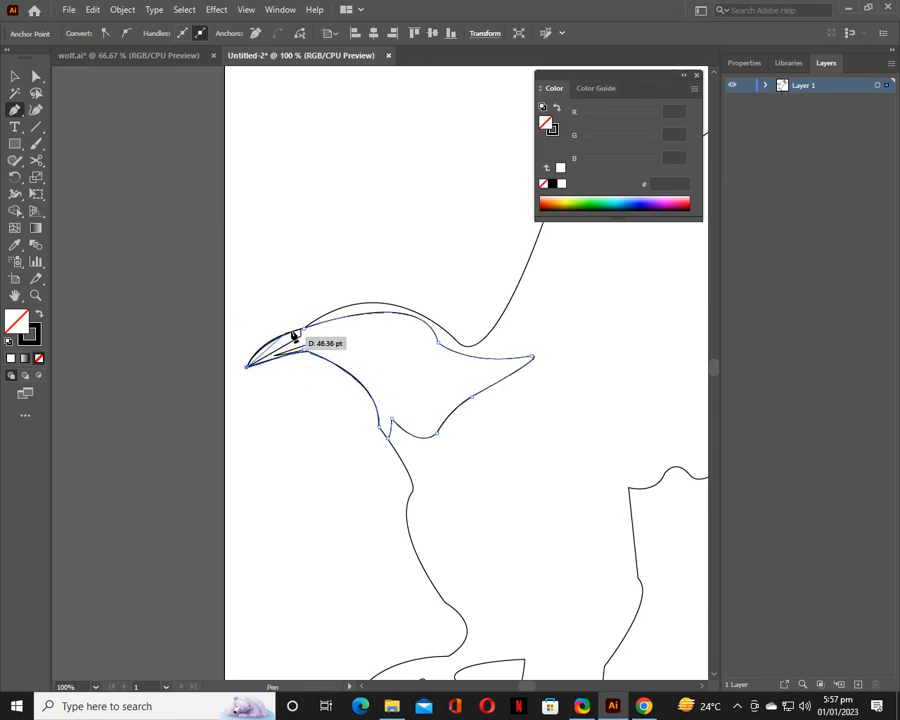
pyautogui.moveTo(304, 328)
pyautogui.mouseDown()
pyautogui.moveTo(321, 339)
pyautogui.moveTo(353, 321)
pyautogui.mouseUp()
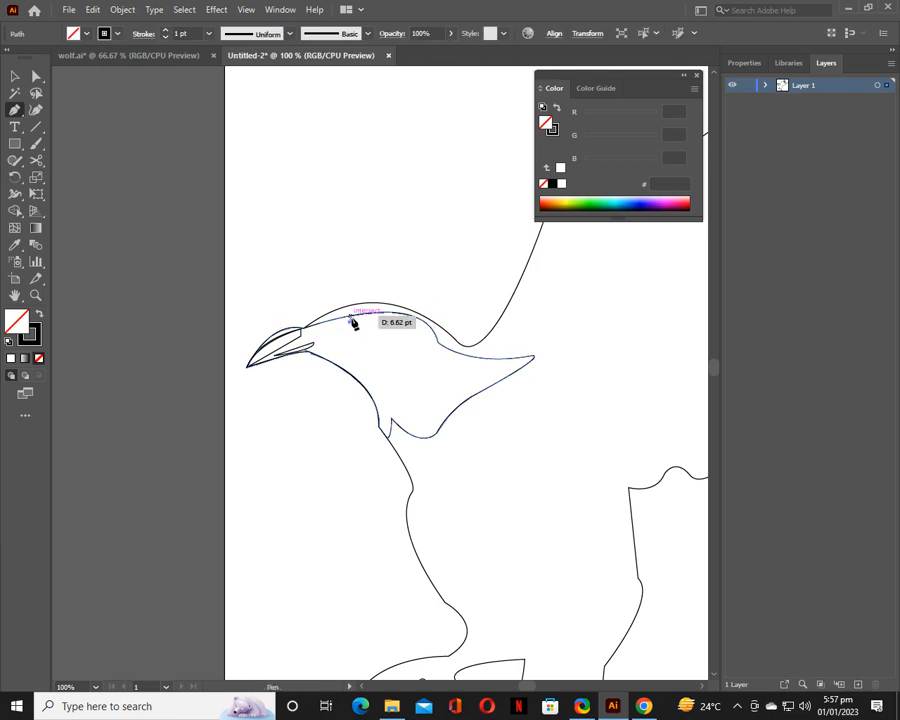
pyautogui.hotkey('ctrl', 'z')
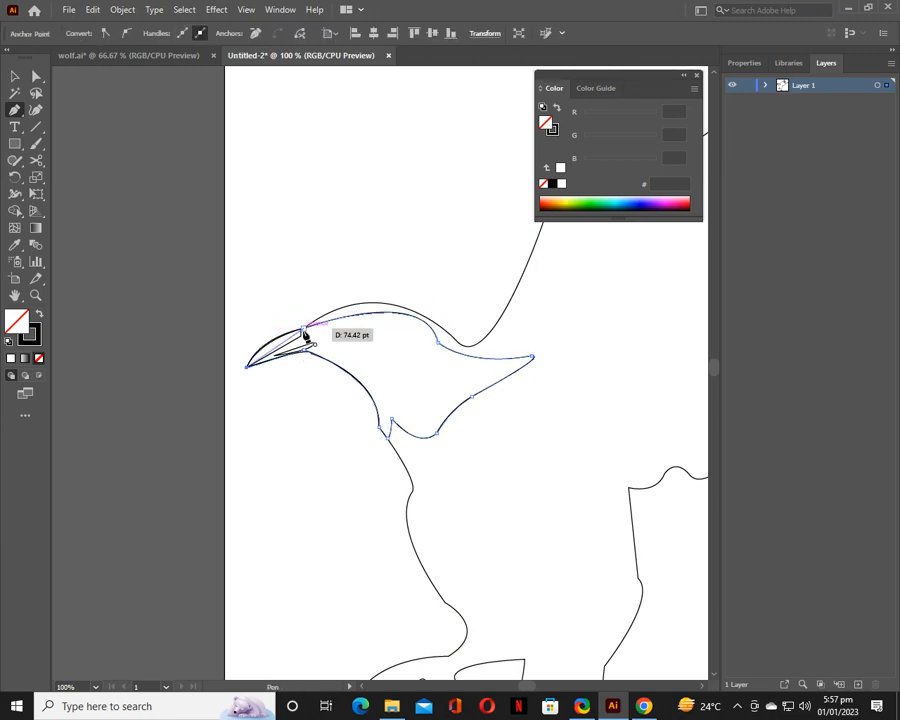
pyautogui.moveTo(305, 331); pyautogui.dragTo(356, 321)
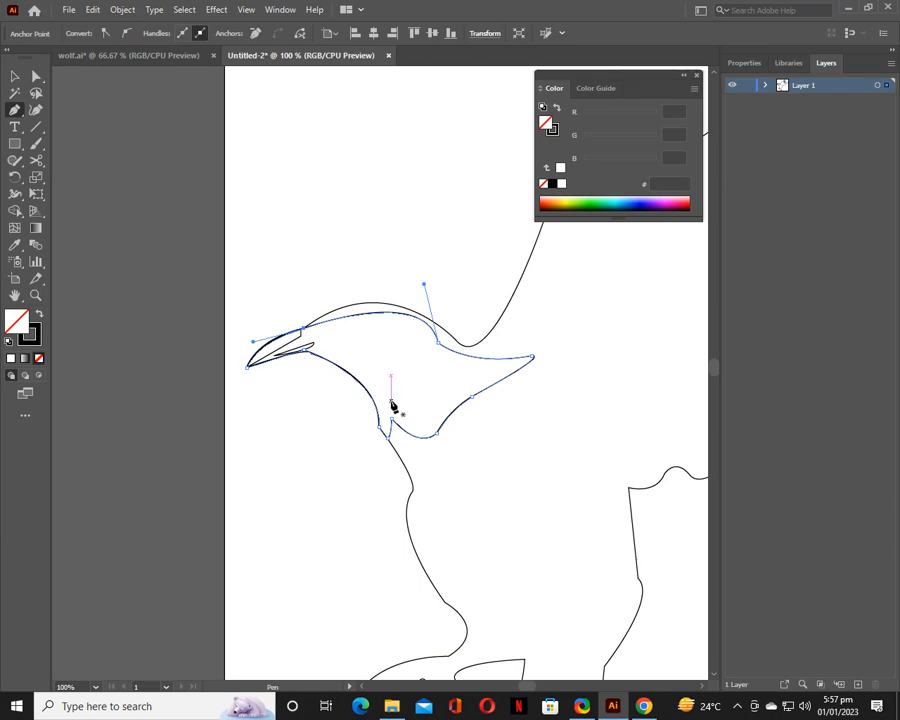
pyautogui.press('v')
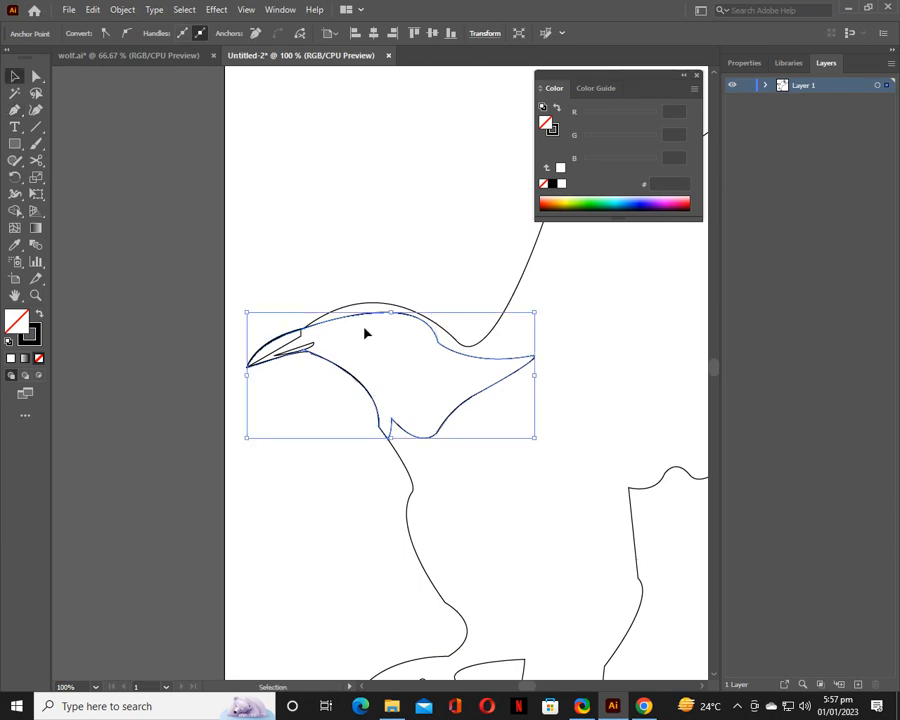
pyautogui.press('p')
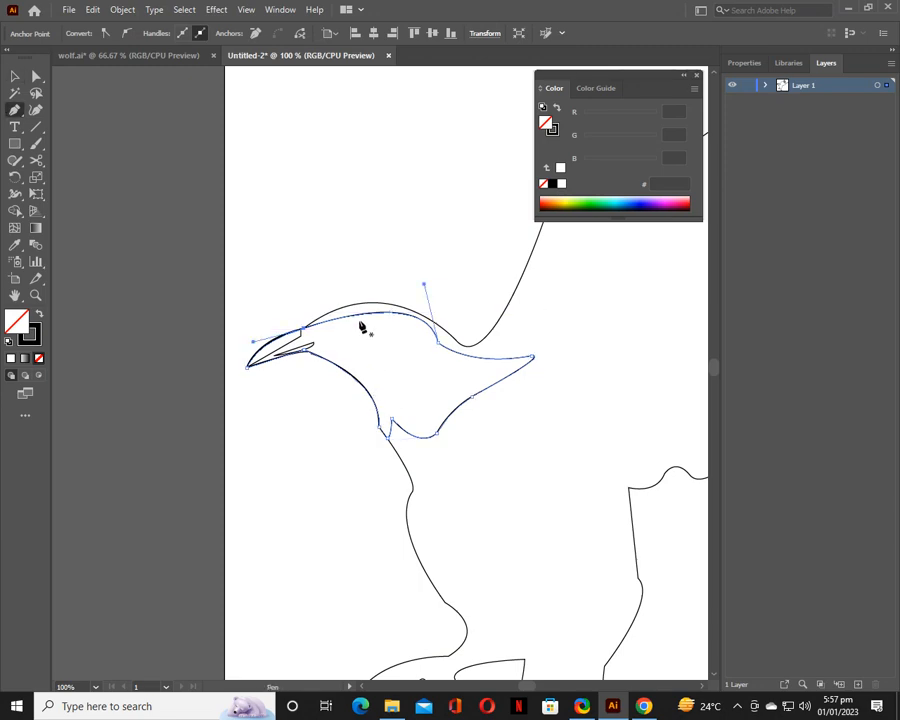
pyautogui.press('m')
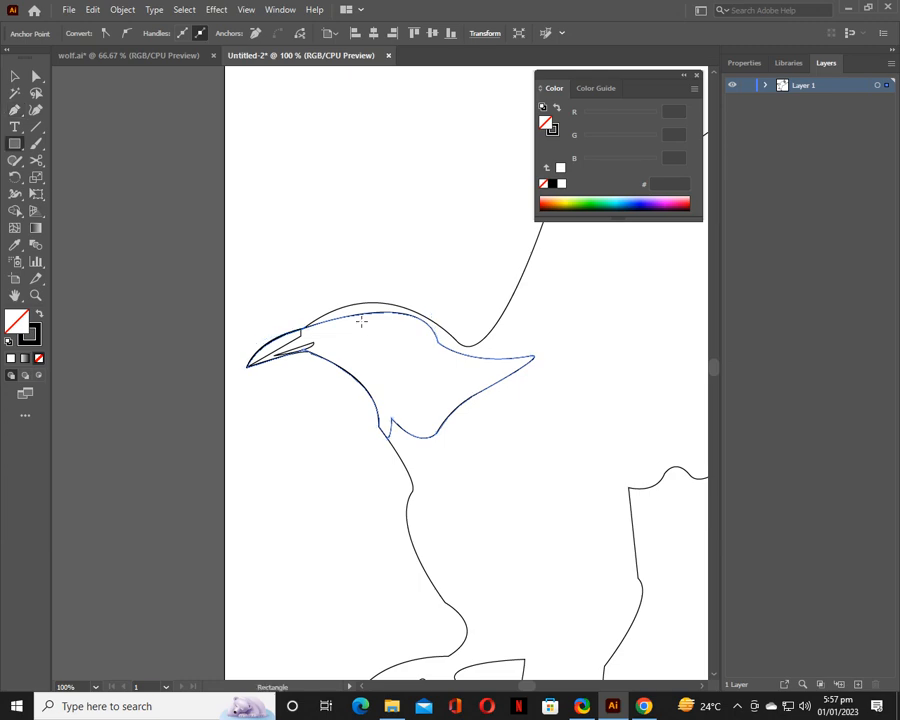
pyautogui.moveTo(363, 327); pyautogui.dragTo(375, 330)
pyautogui.hotkey('ctrl', 'z')
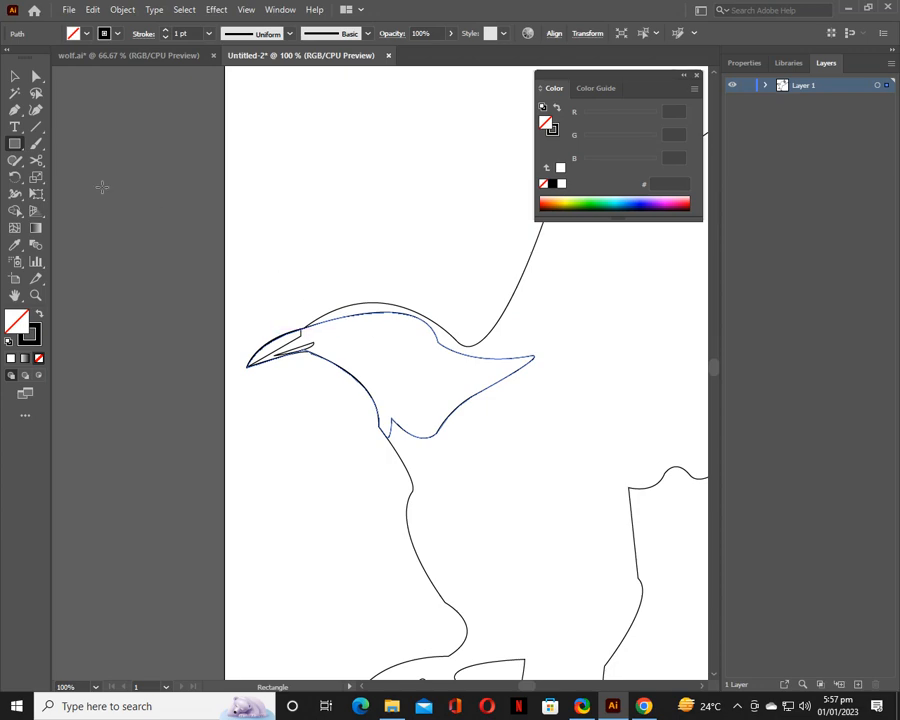
# Draw a small circle for the bird's eye with the Ellipse tool, inside the head shape just below the crown.
pyautogui.click(16, 145)
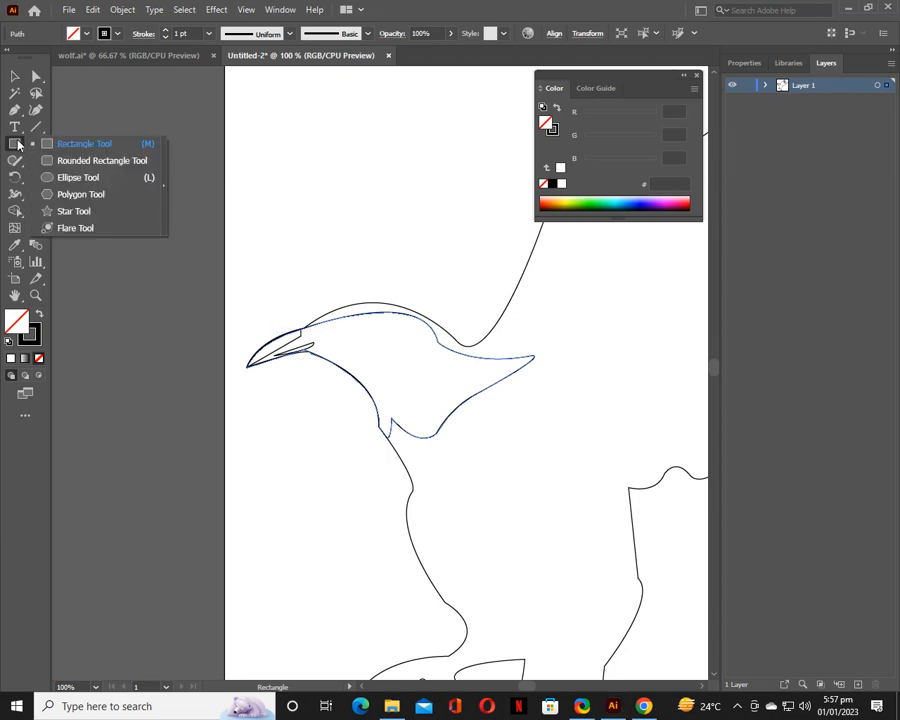
pyautogui.click(96, 180)
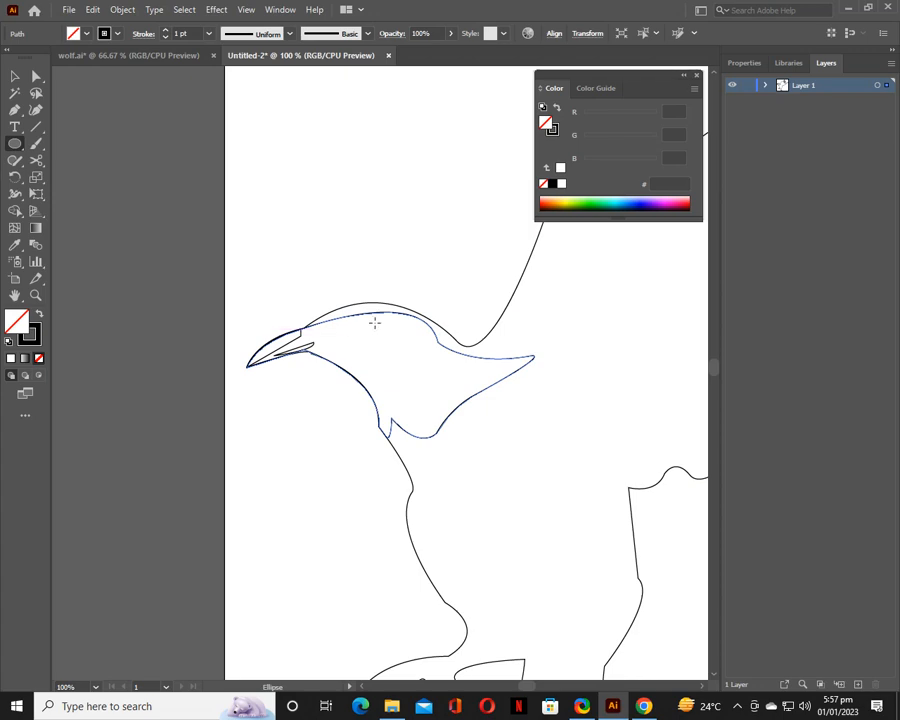
pyautogui.moveTo(376, 329)
pyautogui.mouseDown()
pyautogui.moveTo(387, 338)
pyautogui.moveTo(385, 330)
pyautogui.mouseUp()
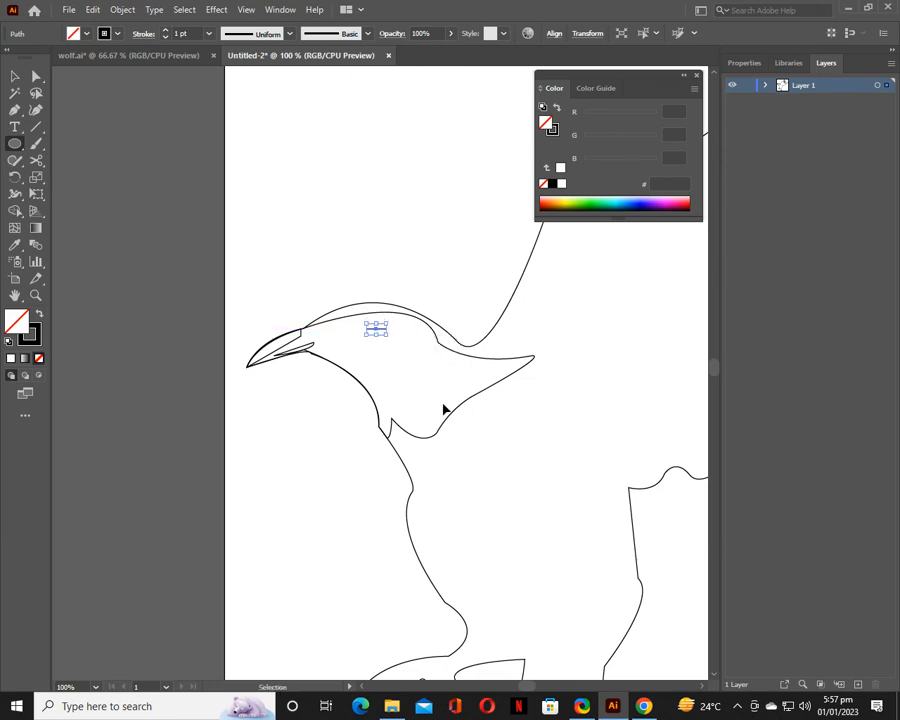
pyautogui.hotkey('ctrl', '=')
pyautogui.hotkey('ctrl', '=')
pyautogui.hotkey('ctrl', '=')
pyautogui.press('Delete')
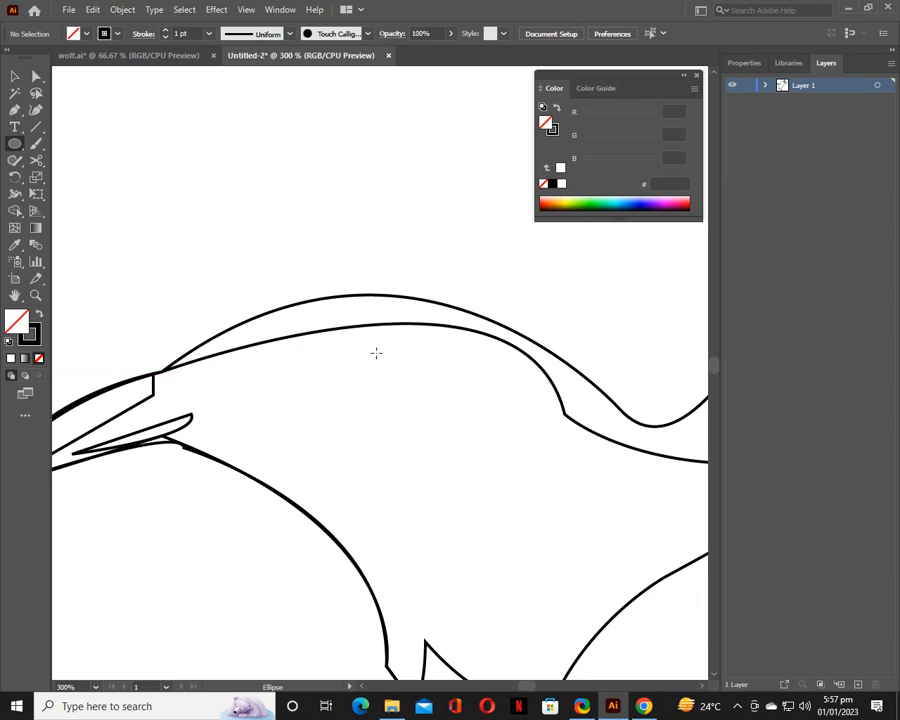
pyautogui.moveTo(374, 373); pyautogui.dragTo(398, 389)
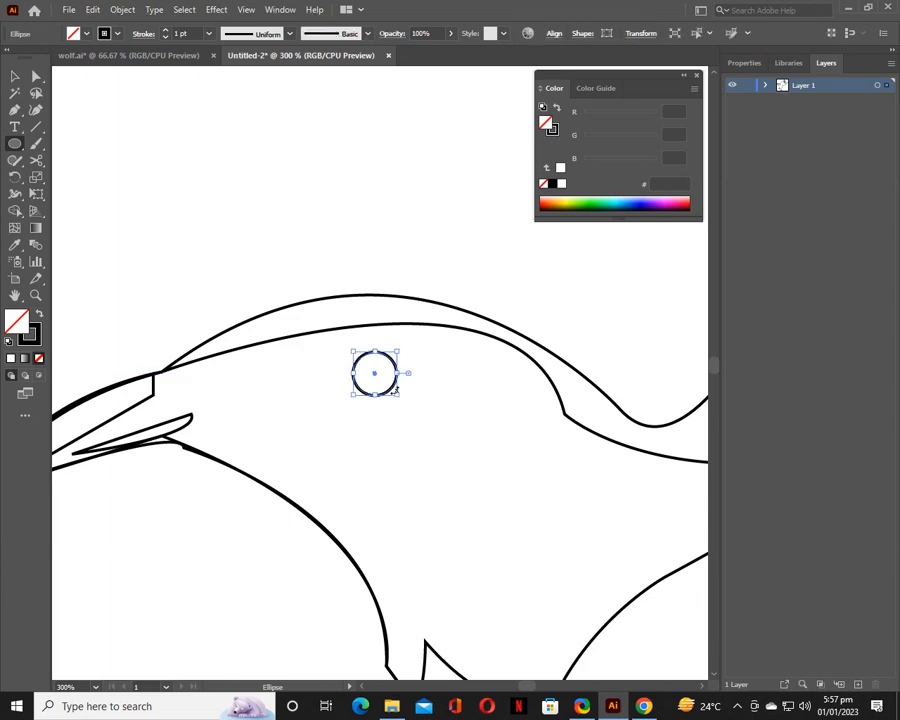
# Draw a smaller circle for the pupil inside the eye circle and nudge it down to the eye's centre.
pyautogui.moveTo(374, 367); pyautogui.dragTo(374, 369)
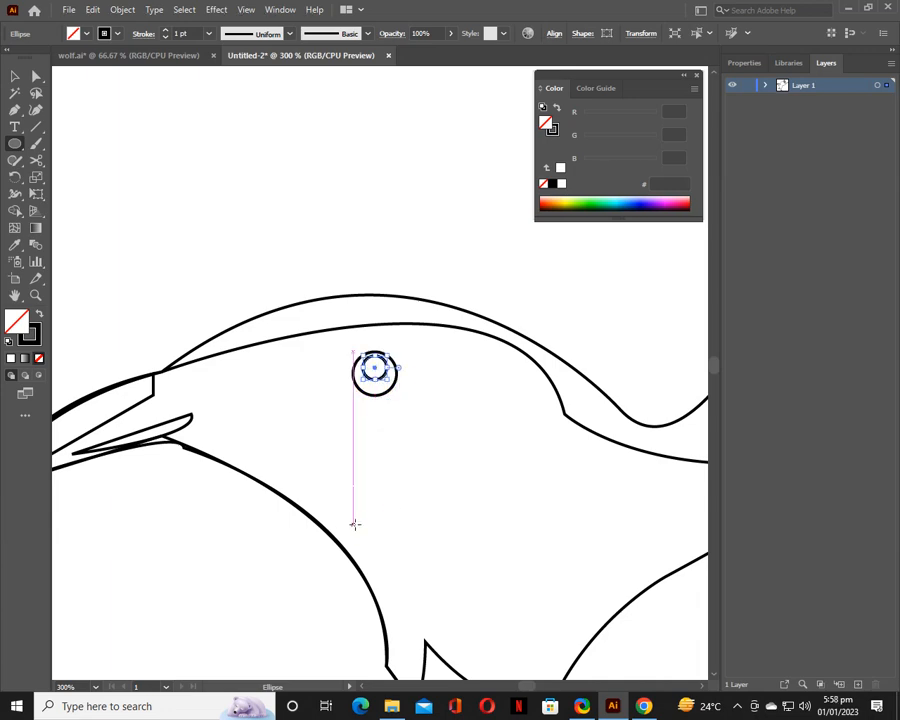
pyautogui.press('v')
pyautogui.press('Down')
pyautogui.press('Down')
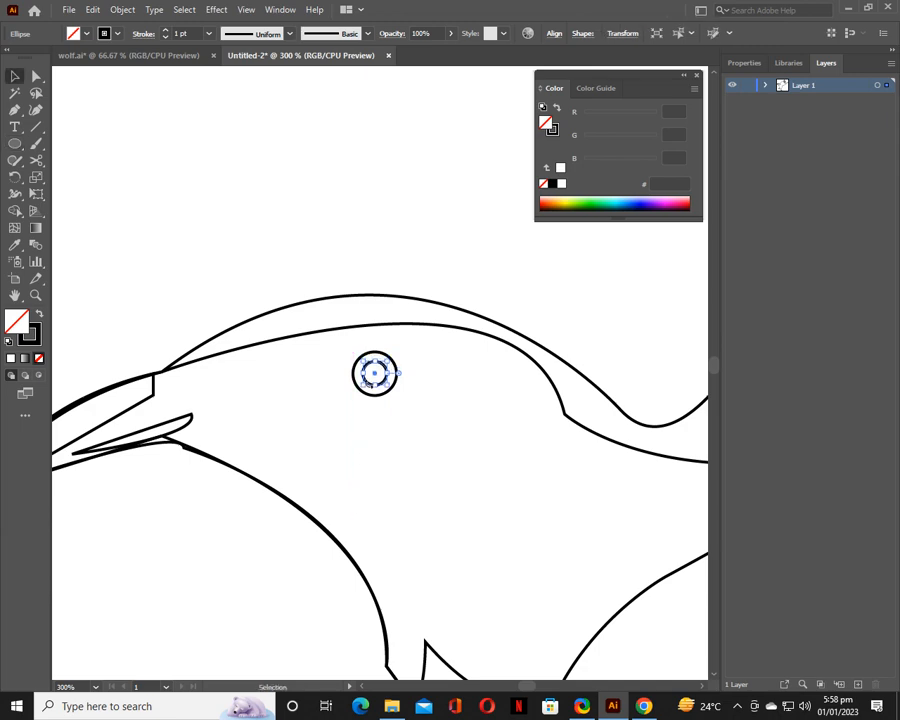
# Start a Pen path beside the upper corner of the lower leg and curve it down to the leg's scalloped edge.
pyautogui.hotkey('ctrl', '-')
pyautogui.hotkey('ctrl', '-')
pyautogui.hotkey('ctrl', '-')
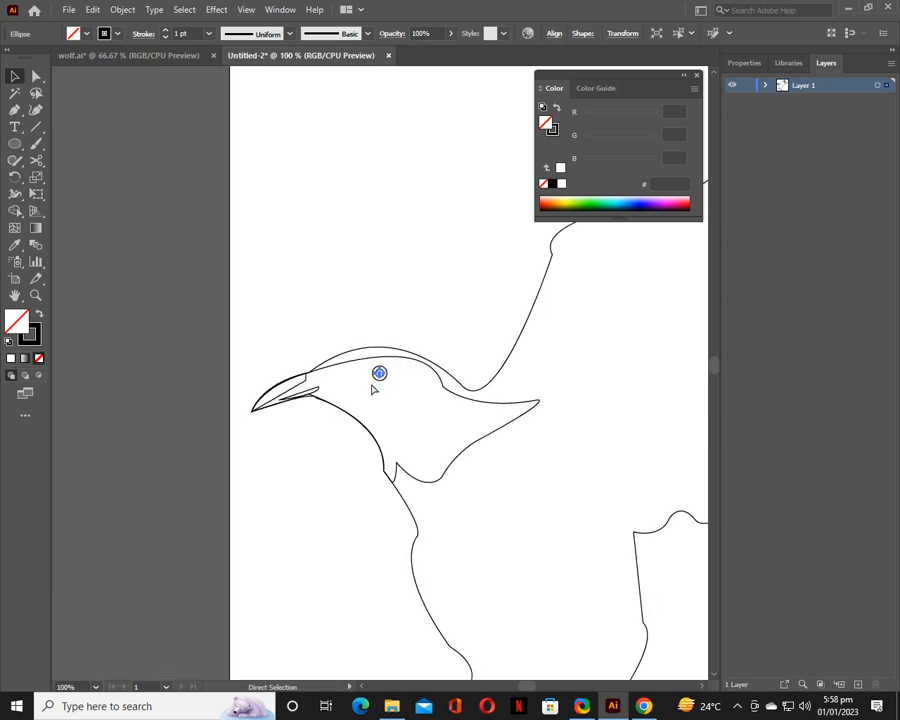
pyautogui.moveTo(442, 332); pyautogui.dragTo(325, 257)
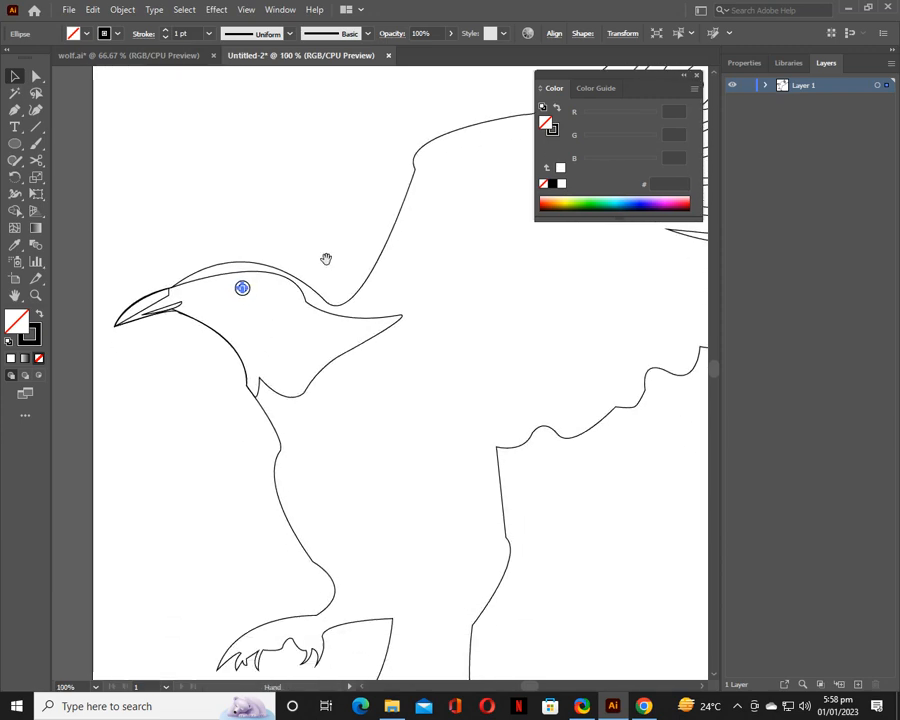
pyautogui.moveTo(402, 436); pyautogui.dragTo(366, 352)
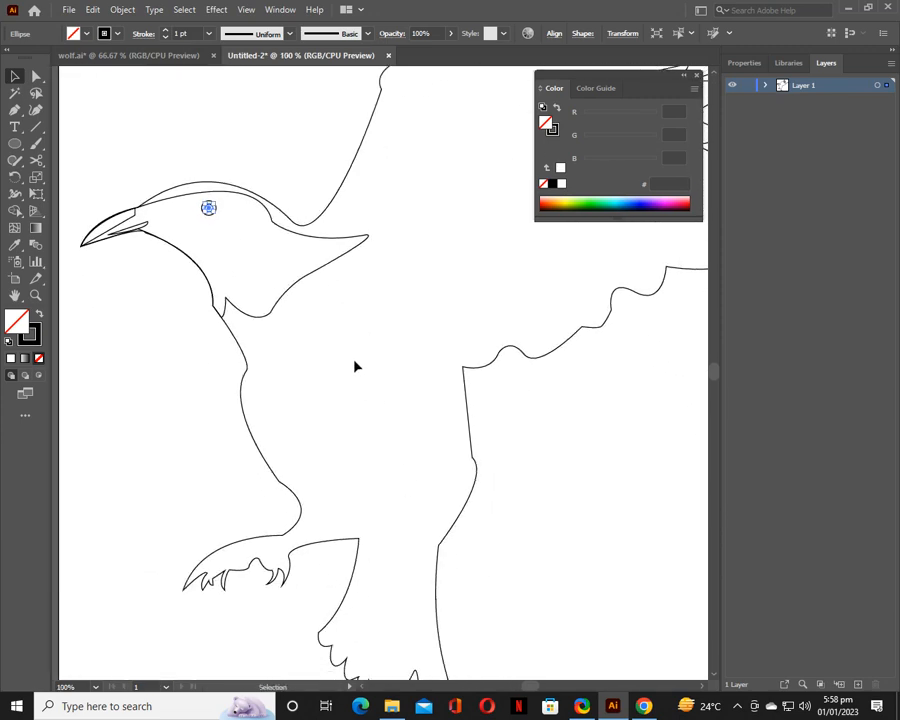
pyautogui.moveTo(344, 514); pyautogui.dragTo(361, 451)
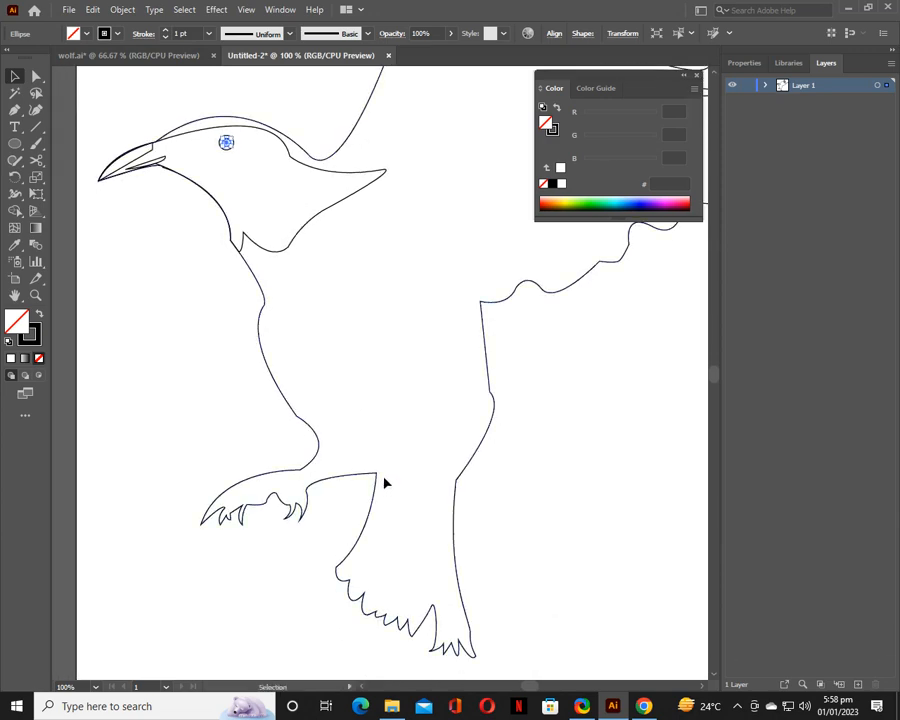
pyautogui.press('p')
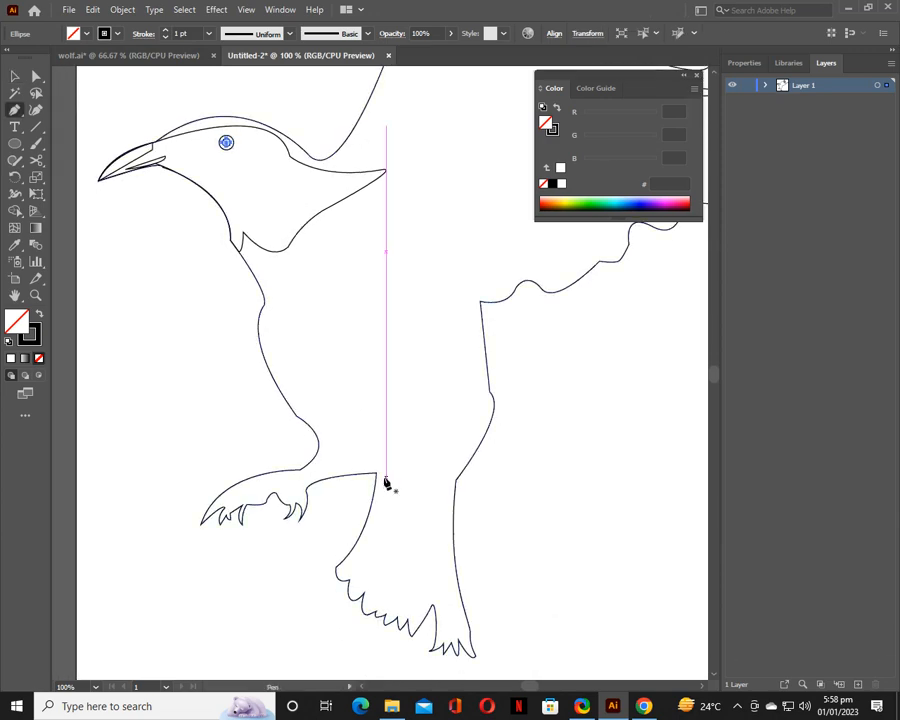
pyautogui.click(385, 478)
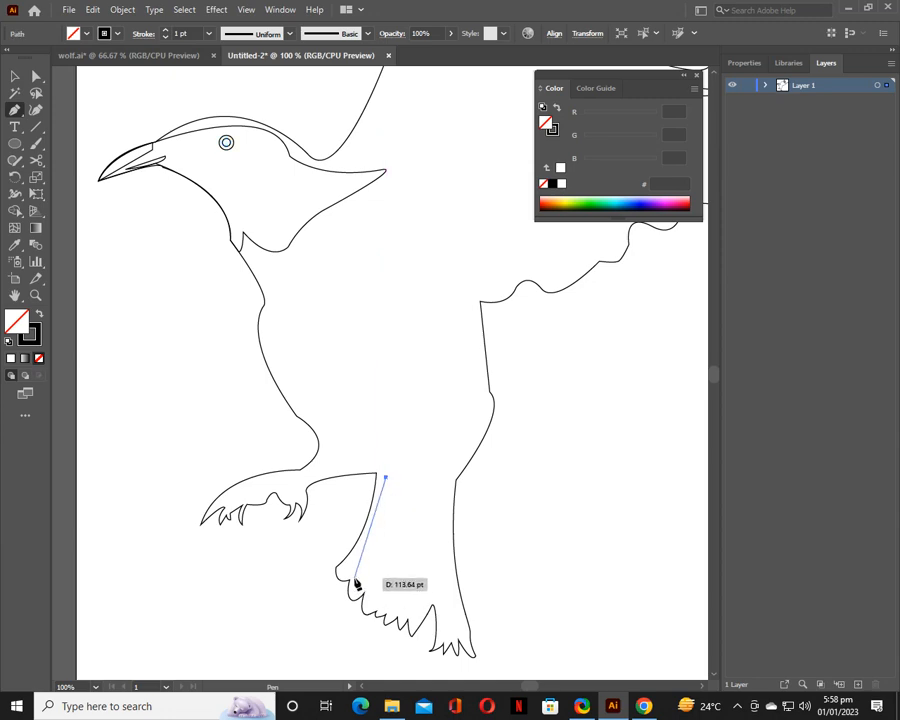
pyautogui.moveTo(360, 579)
pyautogui.mouseDown()
pyautogui.moveTo(352, 588)
pyautogui.moveTo(365, 597)
pyautogui.mouseUp()
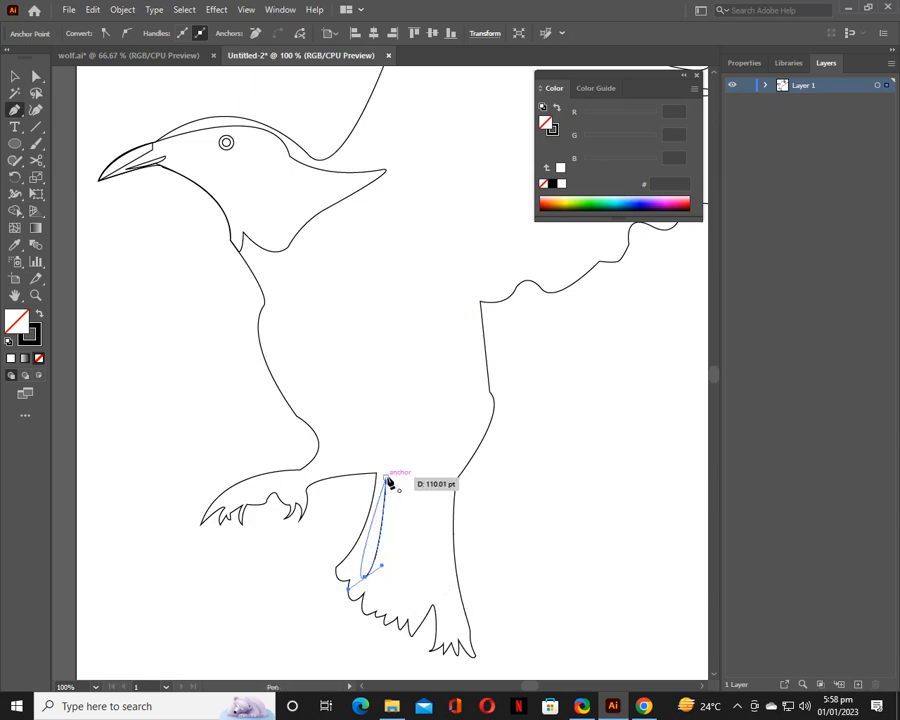
# Try closing the narrow lower-leg shape with a curve back to its start, then undo back to the starting anchor.
pyautogui.moveTo(388, 481); pyautogui.dragTo(330, 418)
pyautogui.hotkey('ctrl', 'z')
pyautogui.click(365, 578)
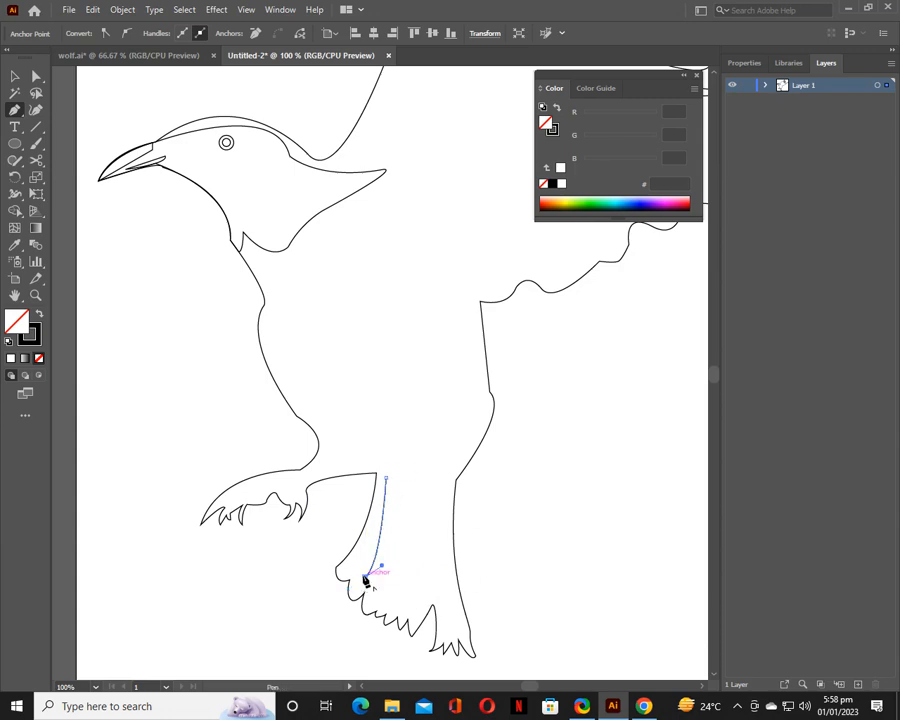
pyautogui.moveTo(388, 479); pyautogui.dragTo(359, 450)
pyautogui.press('ctrl')
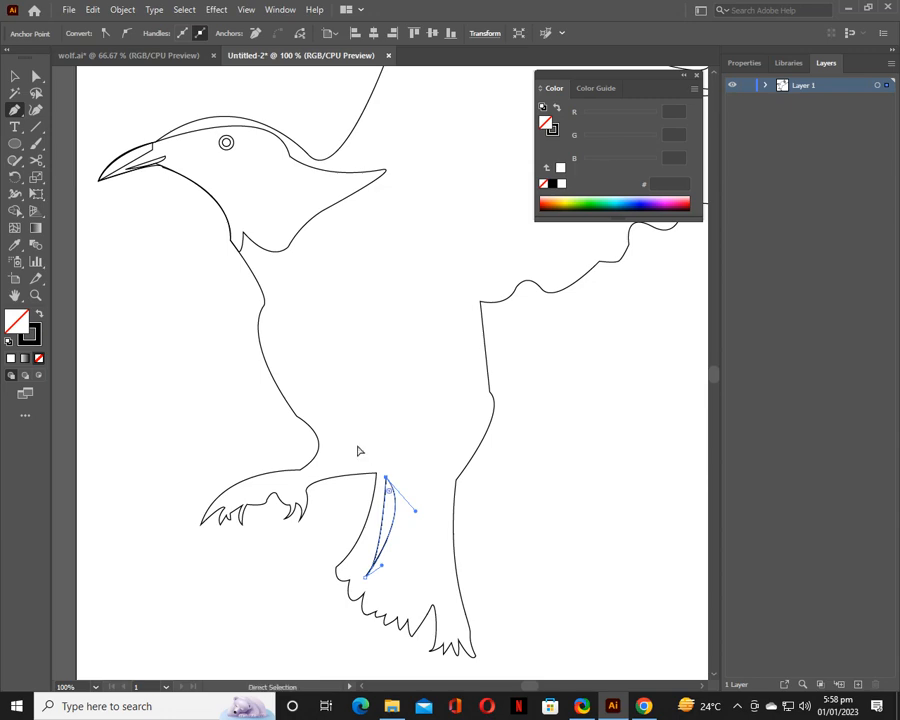
pyautogui.hotkey('ctrl', 'z')
pyautogui.hotkey('ctrl', 'z')
pyautogui.hotkey('ctrl', 'z')
# Draw a straight edge down to the lower leg's scalloped edge and close the sliver with a slight curve to its start.
pyautogui.click(362, 582)
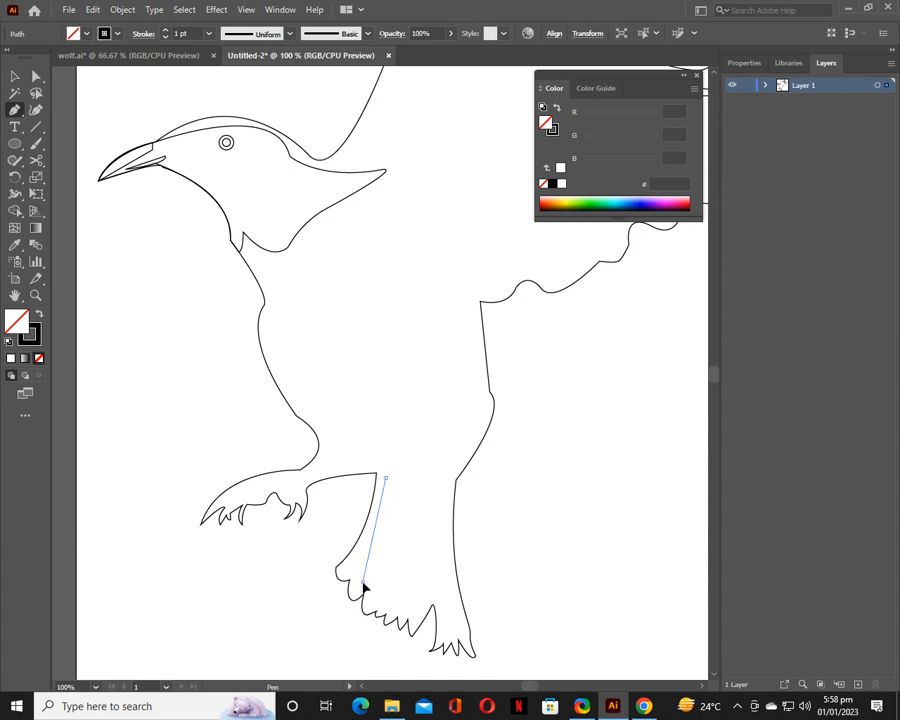
pyautogui.moveTo(386, 480); pyautogui.dragTo(374, 459)
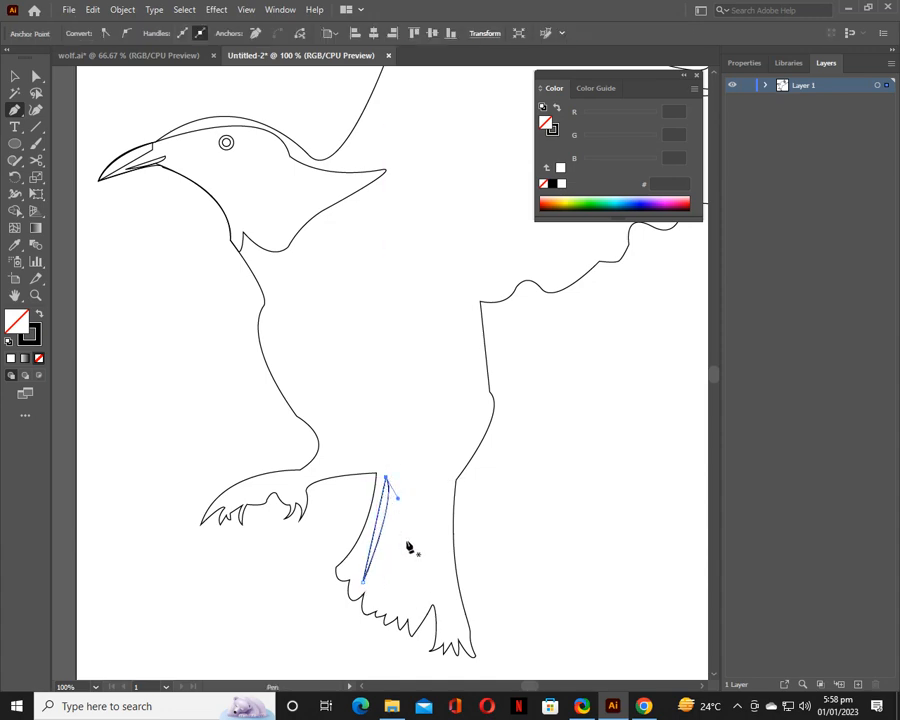
# Show the document grid and undo the closing curve of the narrow lower-leg shape.
pyautogui.press('v')
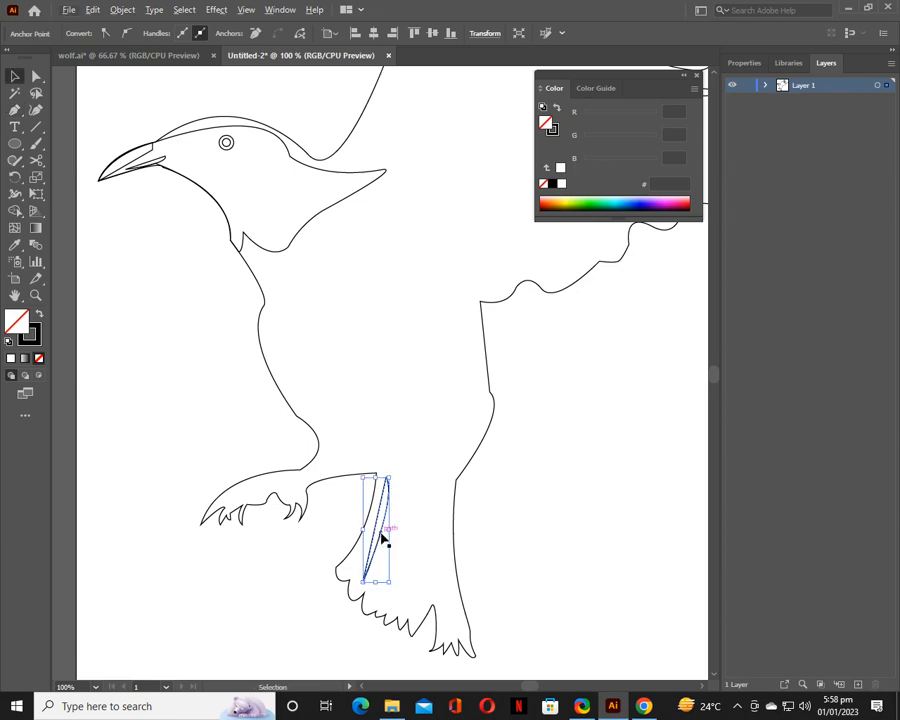
pyautogui.hotkey('alt', 'v')
pyautogui.click(381, 535)
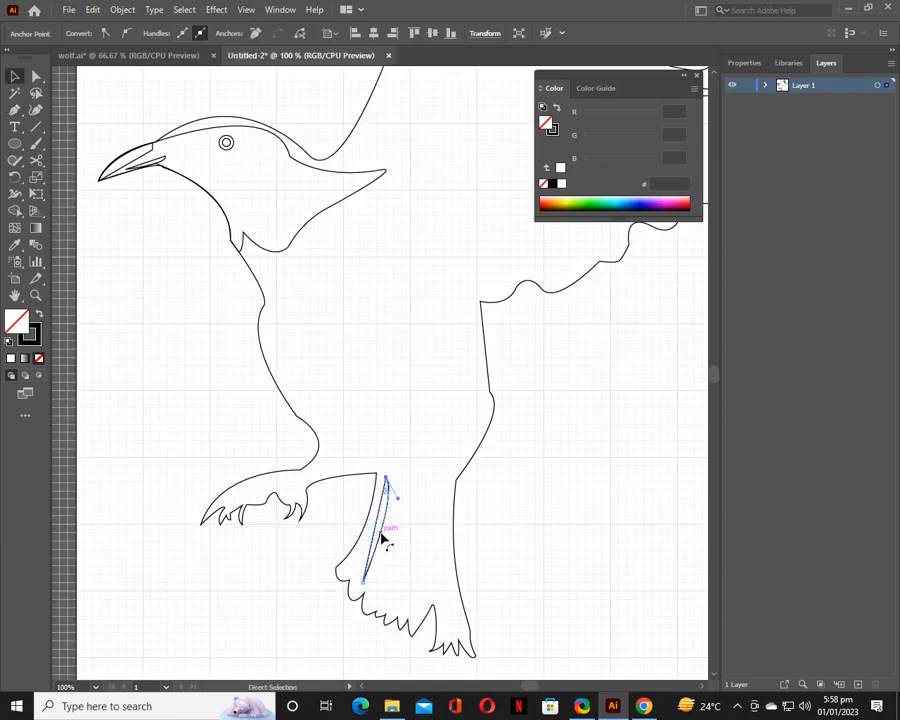
pyautogui.hotkey('ctrl', 'z')
pyautogui.click(381, 537)
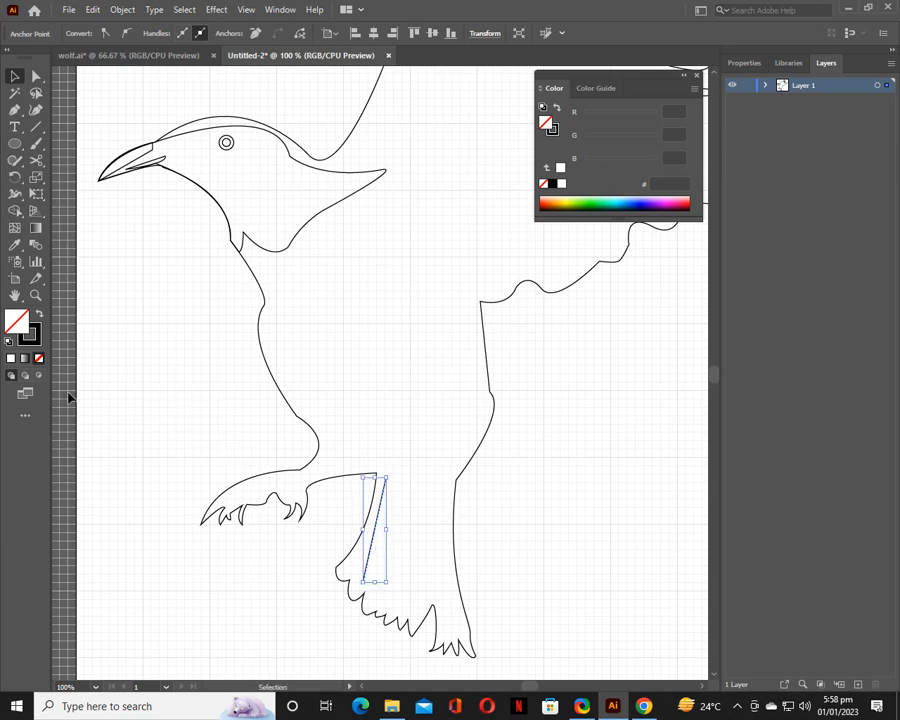